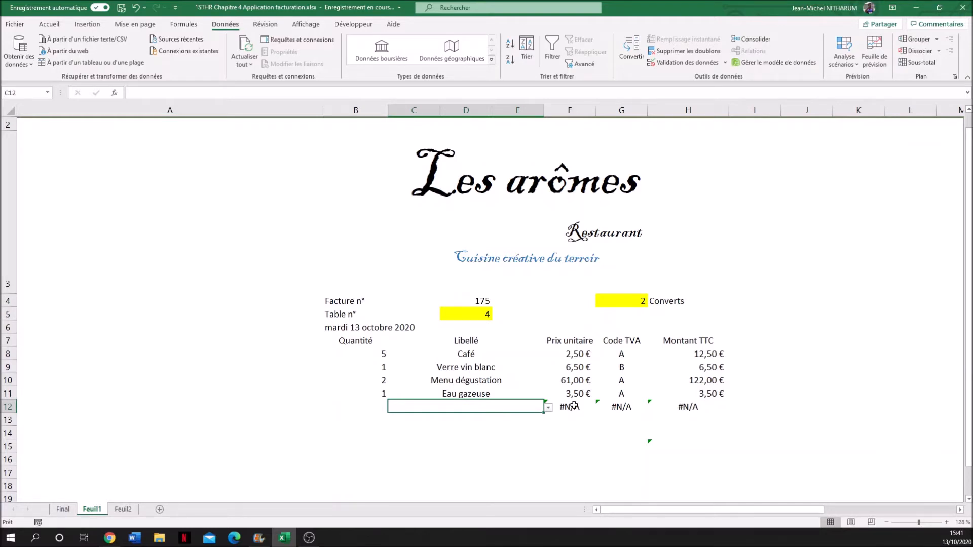
# Wrap the unit price lookup in F12 in a blank test on the label: =SI(C12="";"";RECHERCHEV(C12;Produit2;2))
pyautogui.click(574, 405)
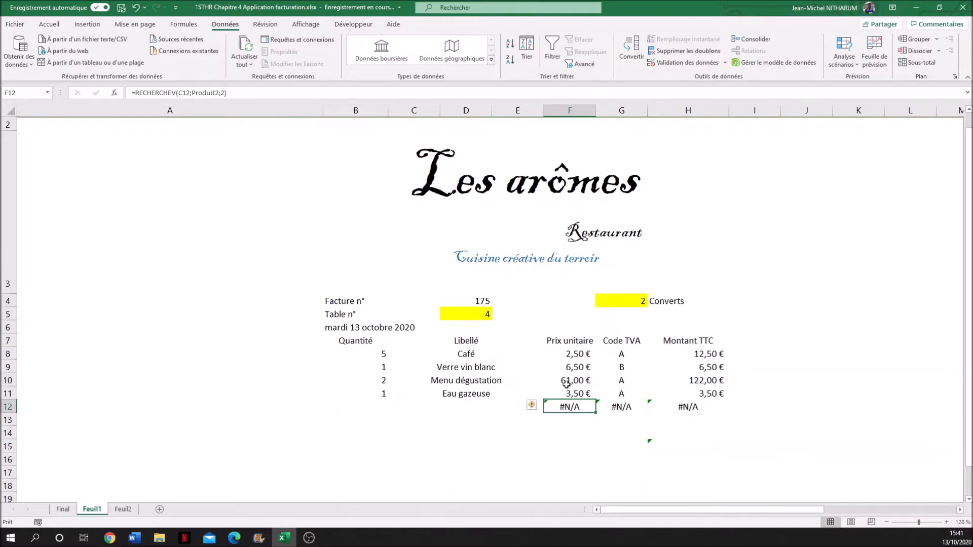
pyautogui.click(135, 93)
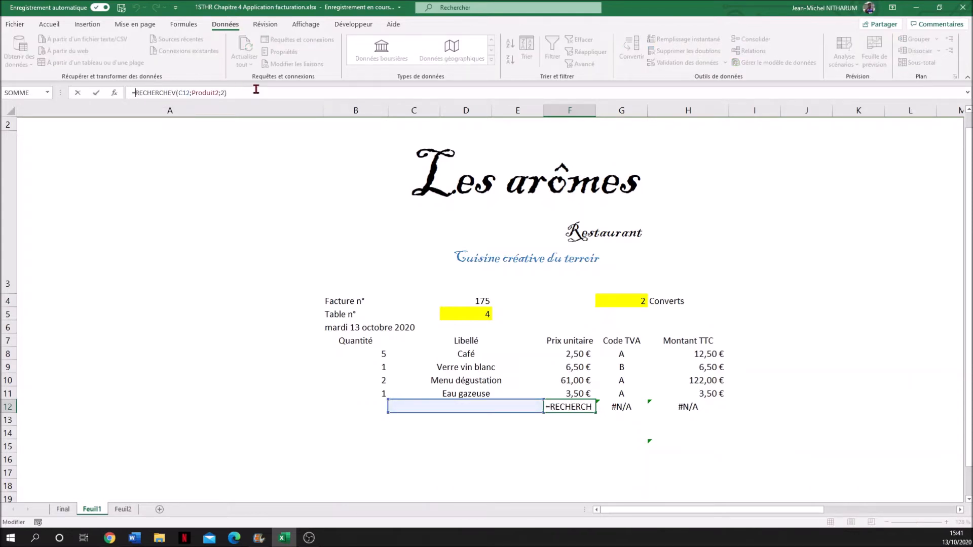
pyautogui.write('si(')
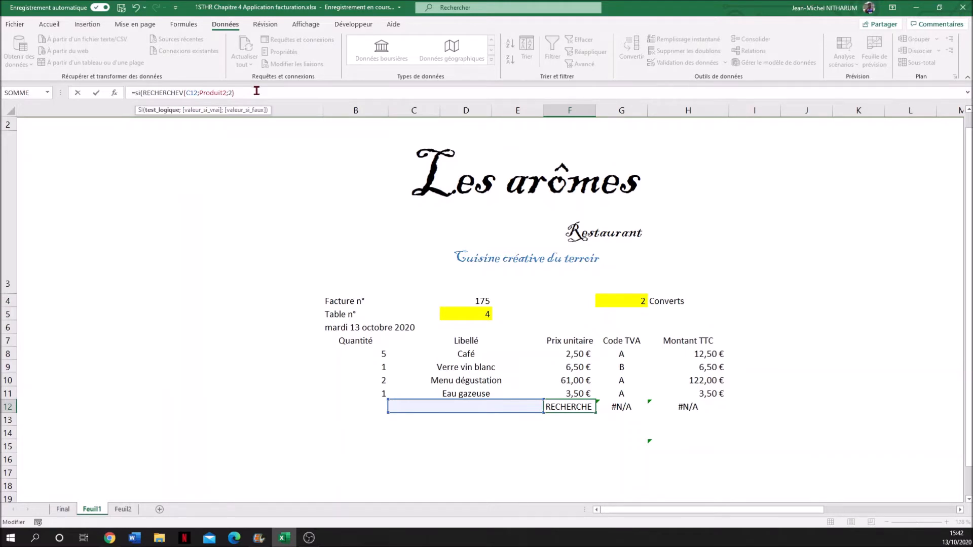
pyautogui.click(484, 407)
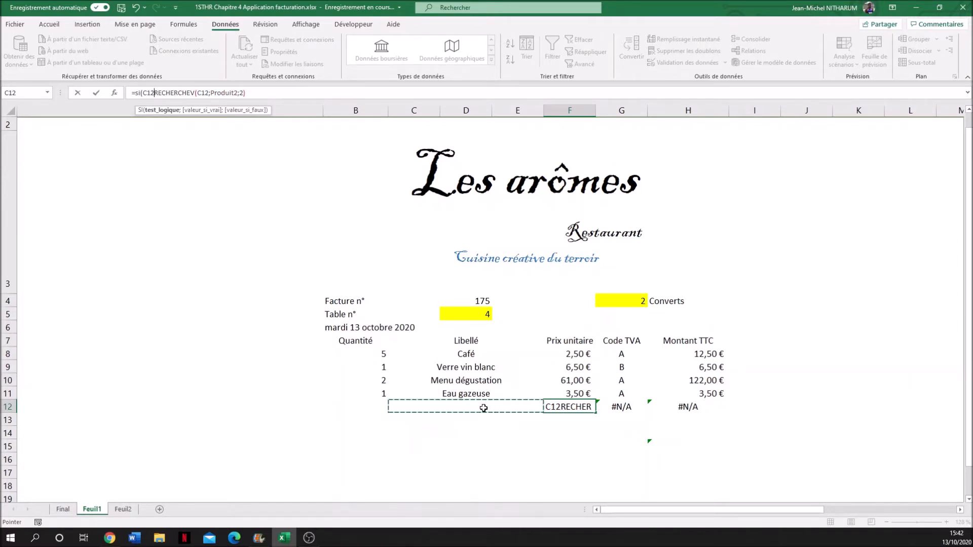
pyautogui.write('=')
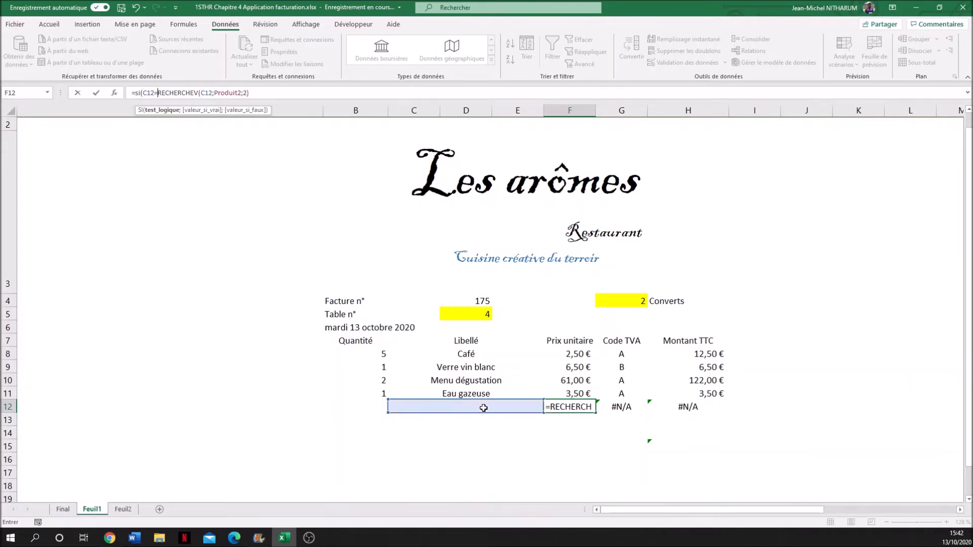
pyautogui.write('""')
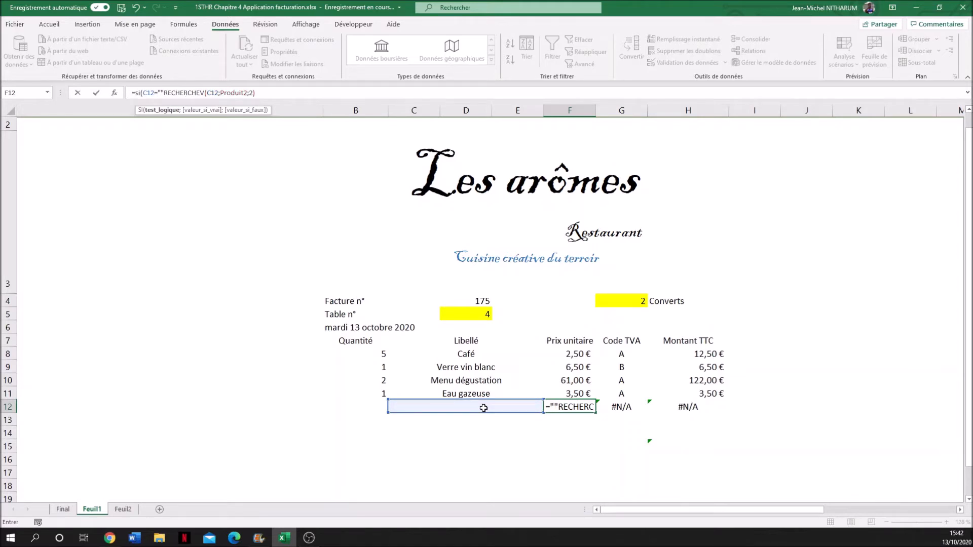
pyautogui.write(';')
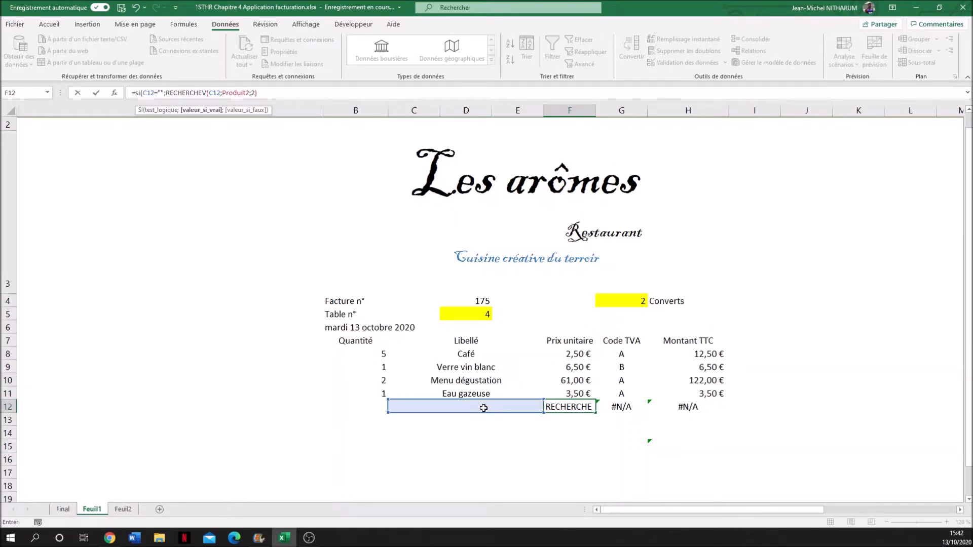
pyautogui.write('""')
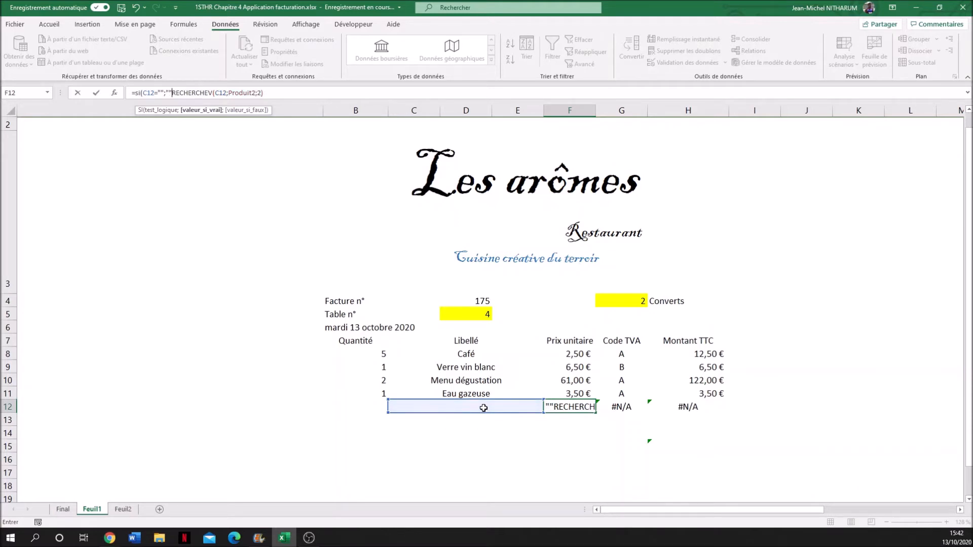
pyautogui.write(';')
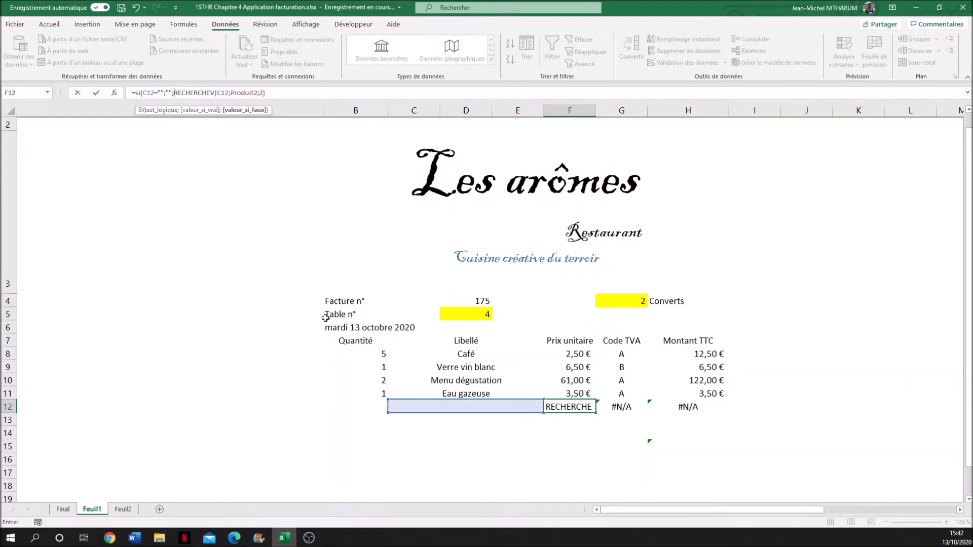
pyautogui.click(281, 90)
pyautogui.write(')')
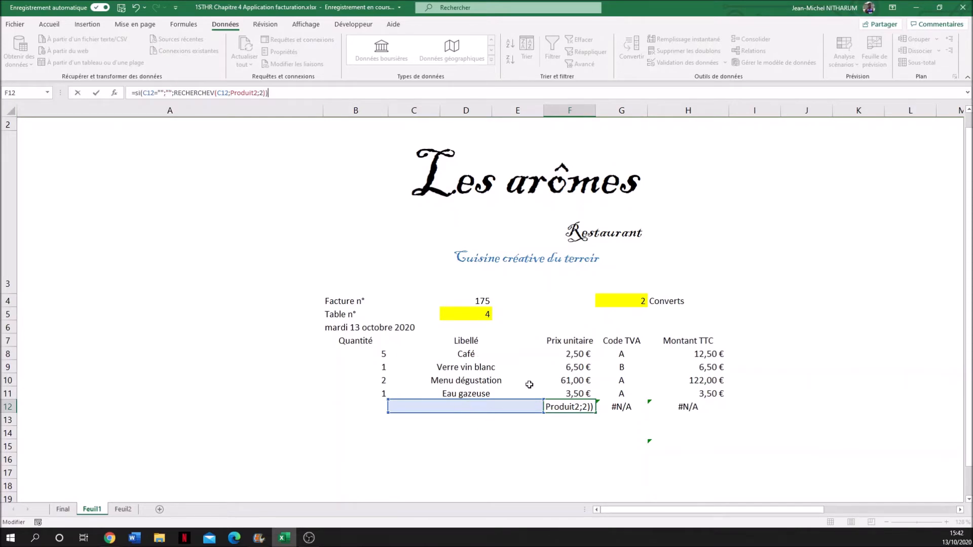
pyautogui.hotkey('ctrl', 'Return')
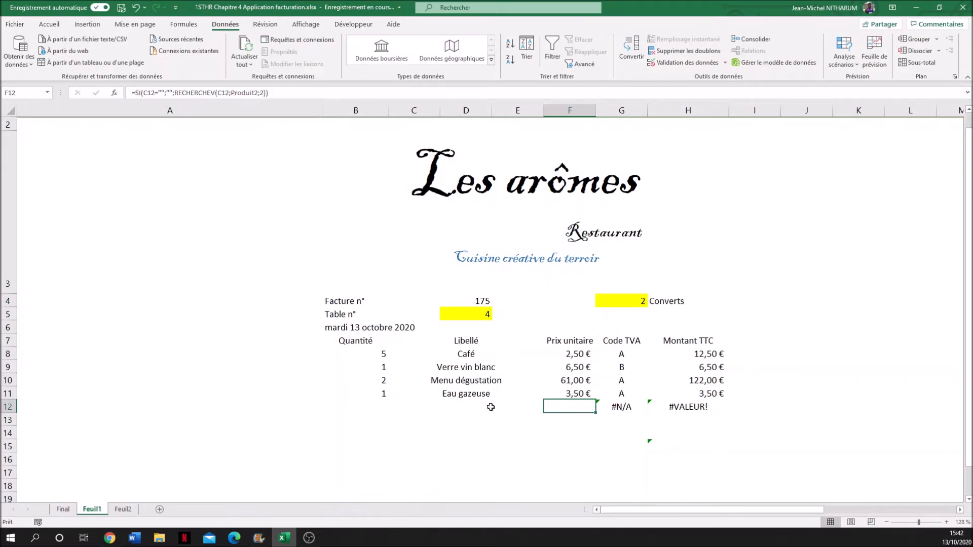
# Test the row 12 formulas by choosing coulant au chocolat as the label in C12, and set it back to the blank entry
pyautogui.click(472, 406)
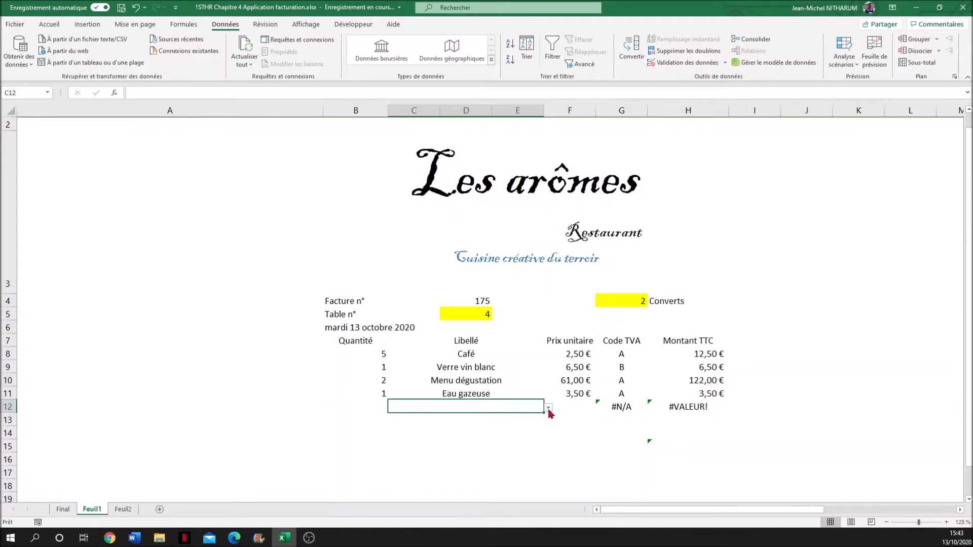
pyautogui.click(548, 408)
pyautogui.click(424, 456)
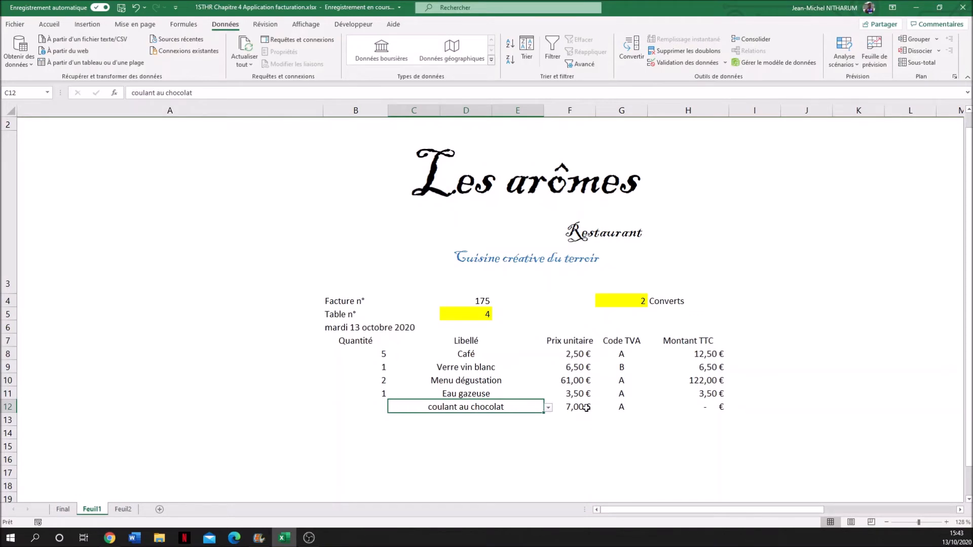
pyautogui.click(623, 408)
pyautogui.click(518, 406)
pyautogui.click(548, 408)
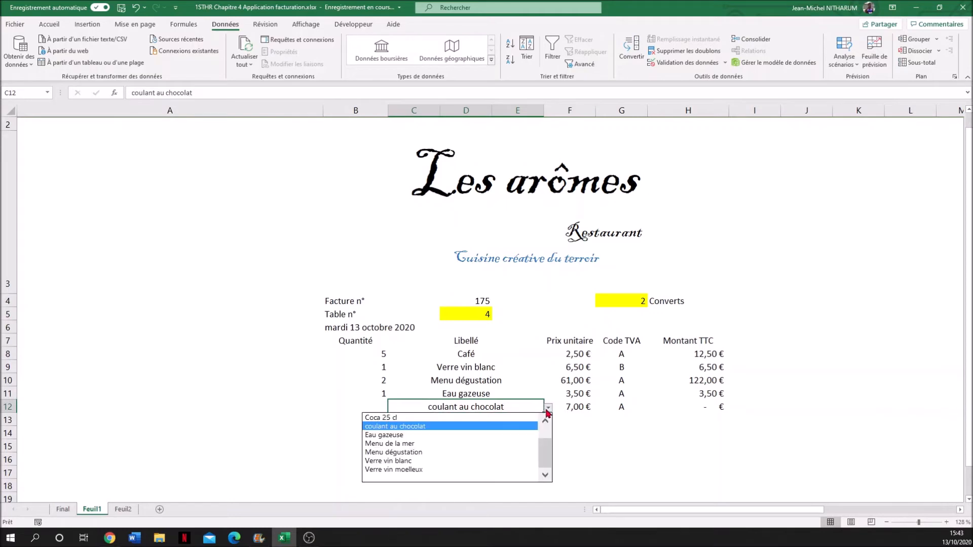
pyautogui.click(448, 478)
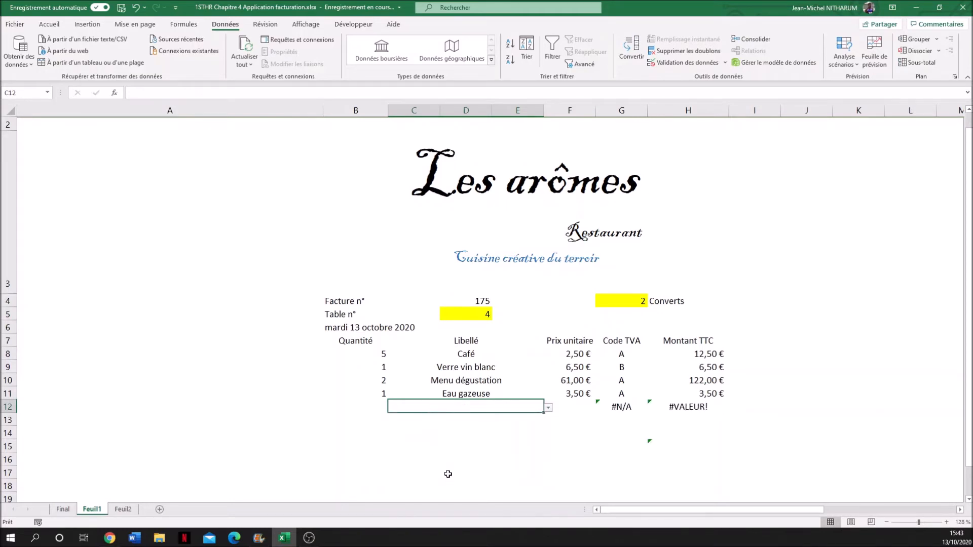
# Wrap the Code TVA lookup in G12 in the same blank test: =SI(C12="";"";RECHERCHEV(C12;Produit2;3))
pyautogui.click(622, 409)
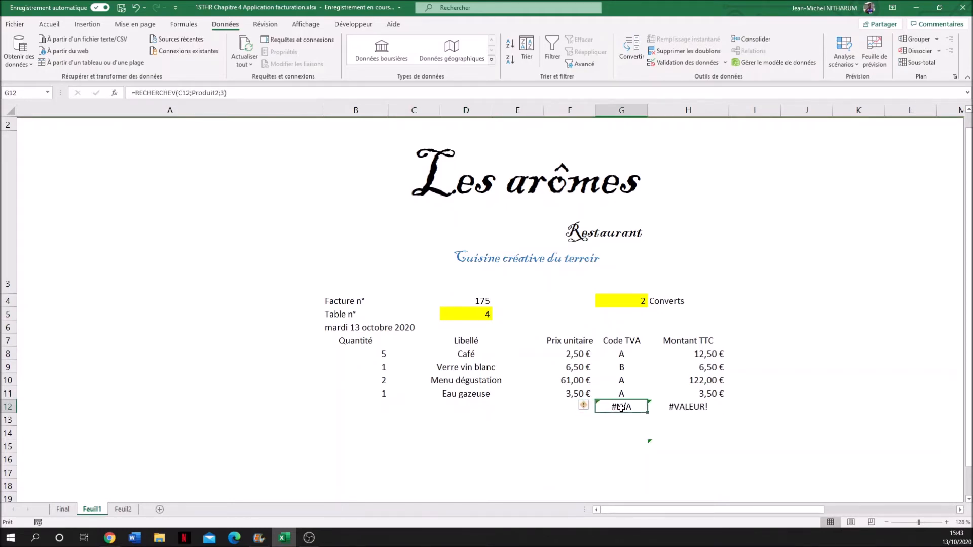
pyautogui.click(135, 94)
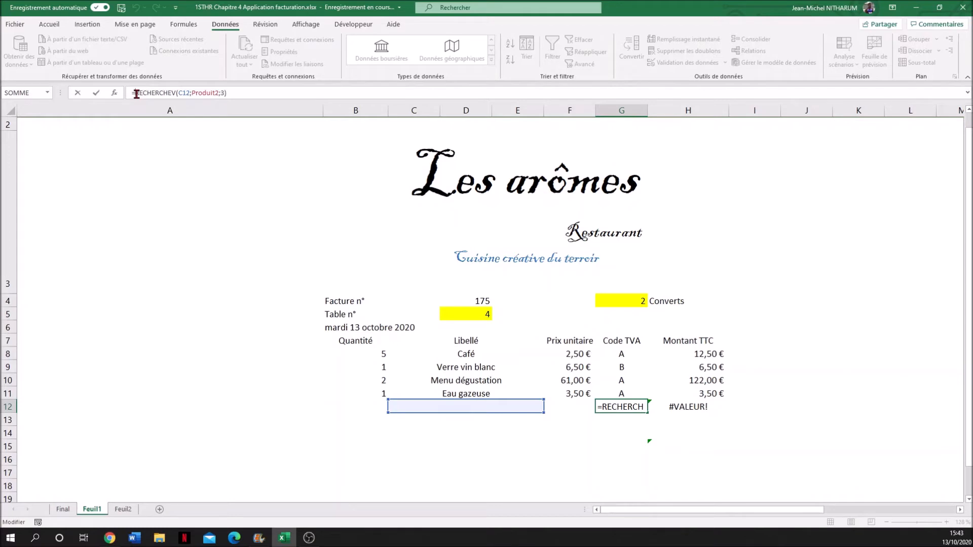
pyautogui.write('SI(')
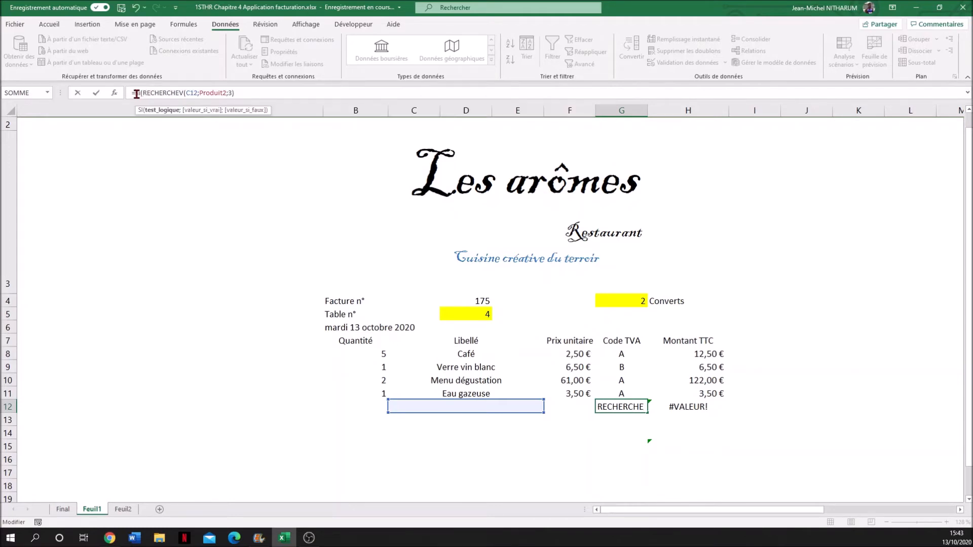
pyautogui.click(456, 403)
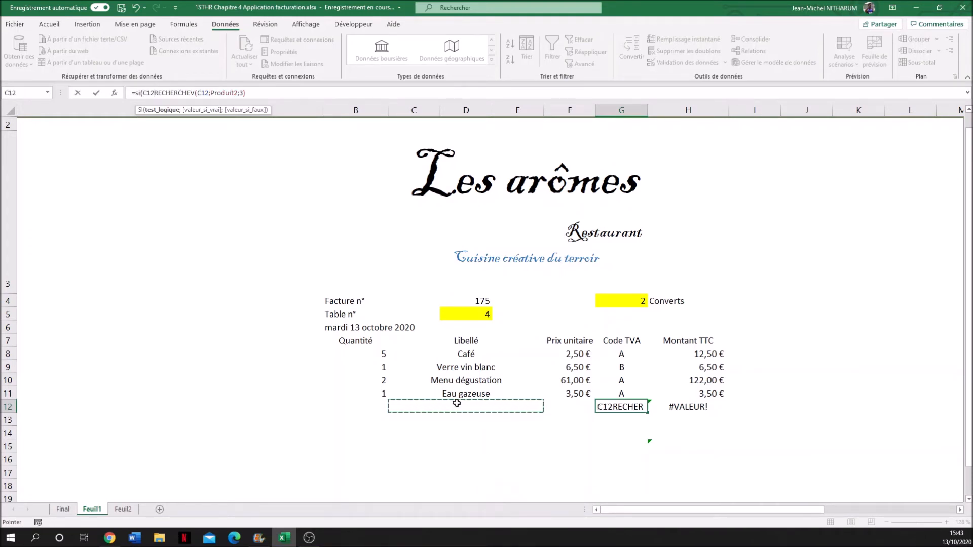
pyautogui.write('=""')
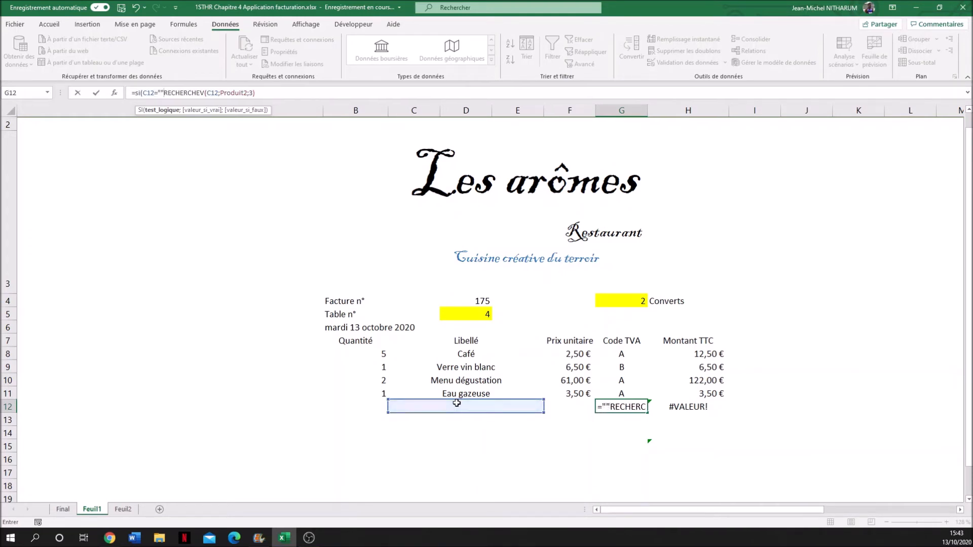
pyautogui.write(';')
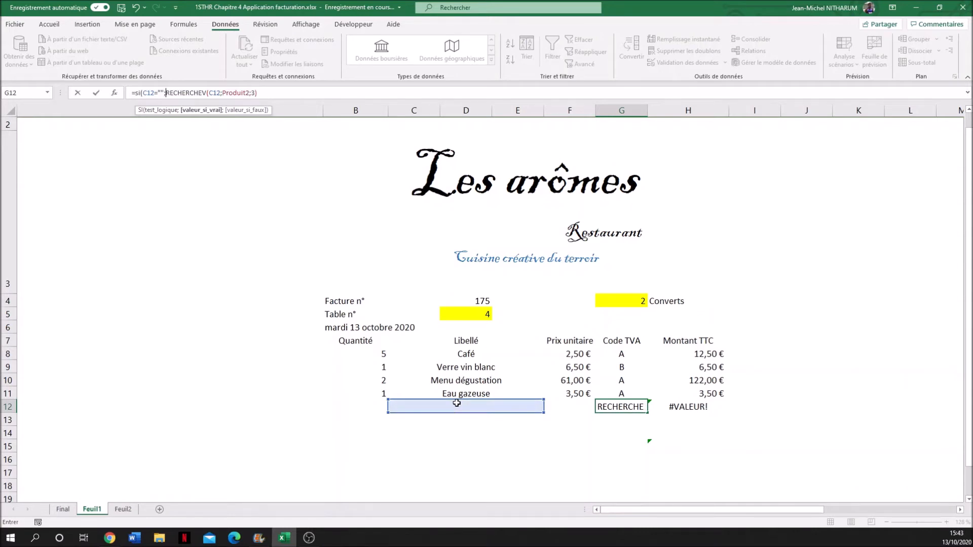
pyautogui.write('""')
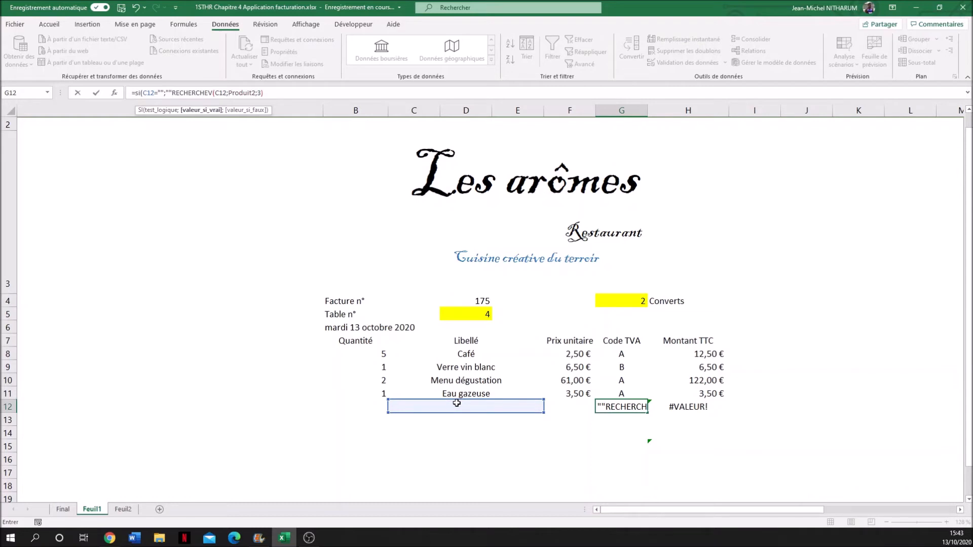
pyautogui.write(';')
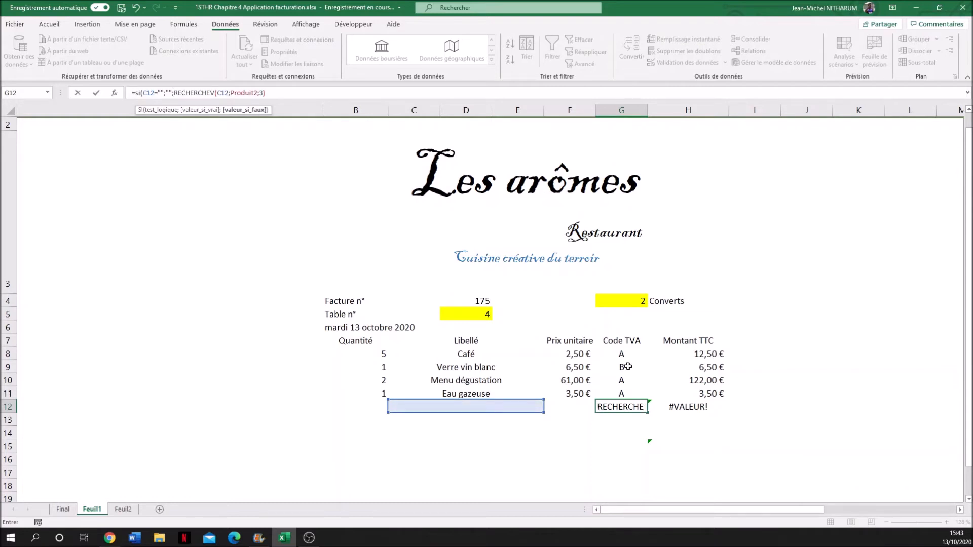
pyautogui.click(278, 88)
pyautogui.write(')')
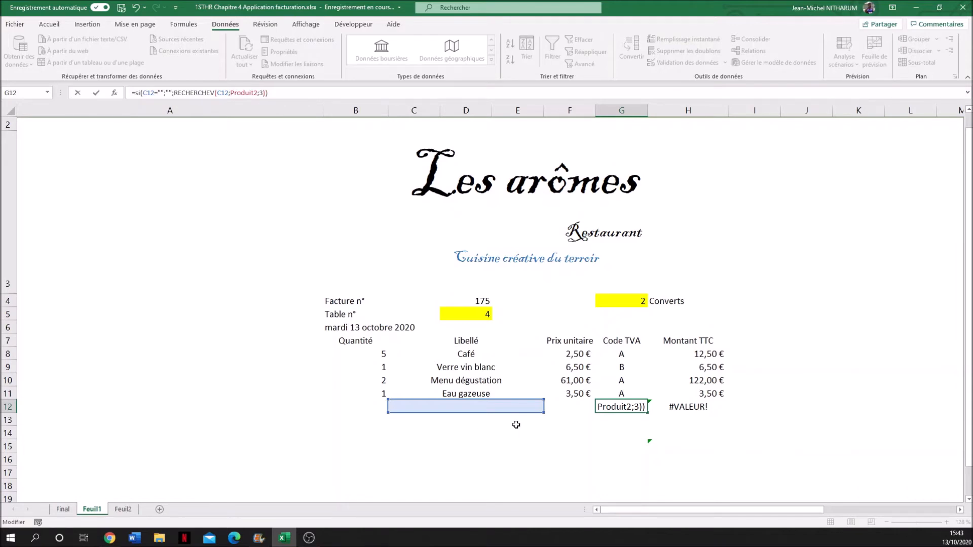
pyautogui.press('Return')
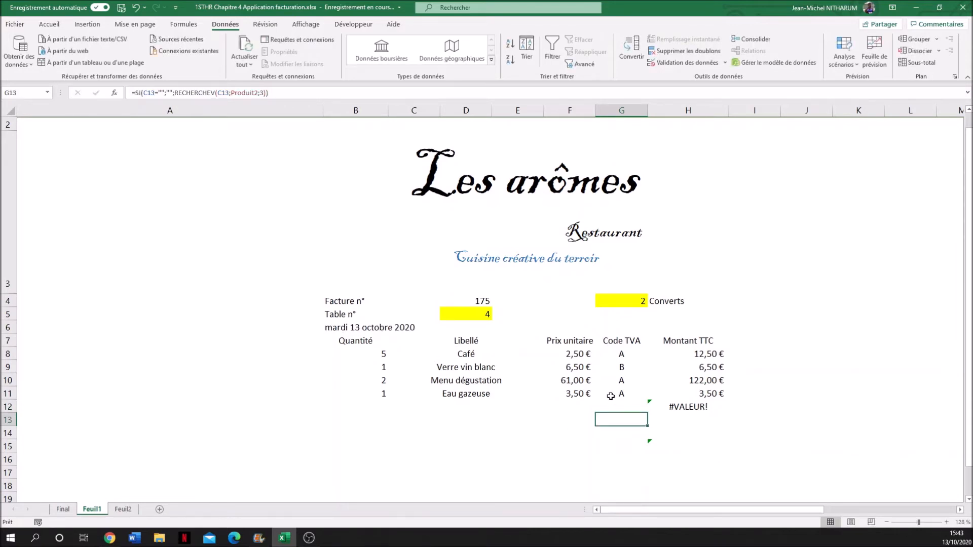
# Wrap the Montant TTC formula in H12 in a blank test on the label: =SI(C12="";"";B12*F12)
pyautogui.click(699, 405)
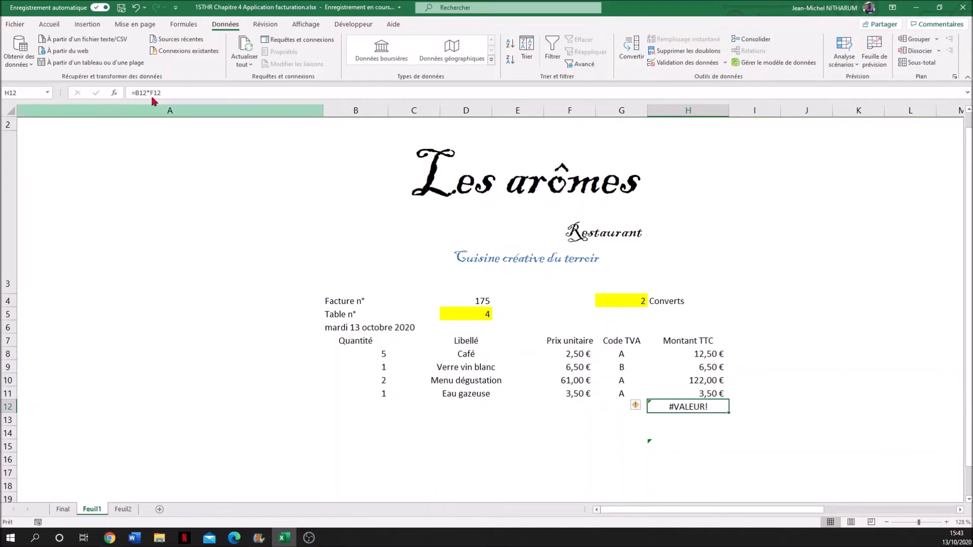
pyautogui.click(134, 93)
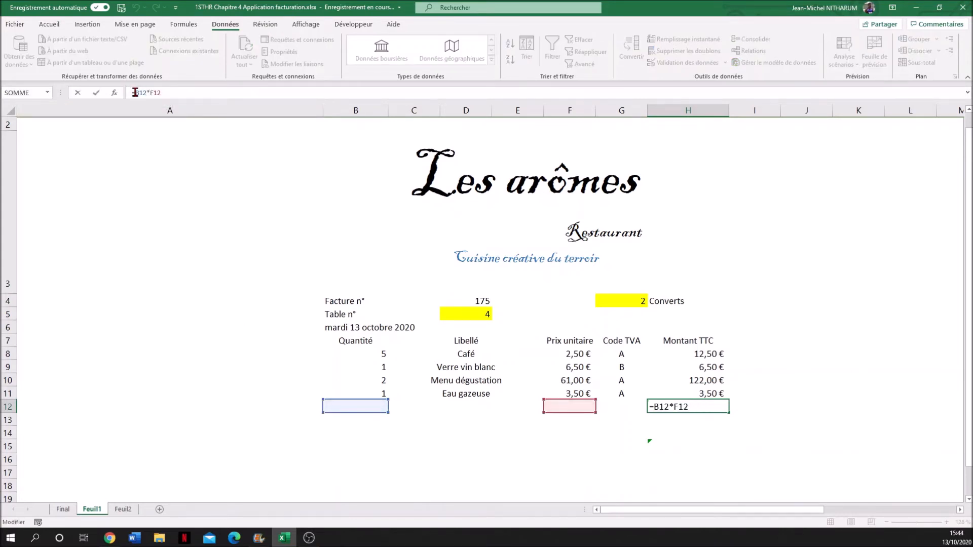
pyautogui.write('s')
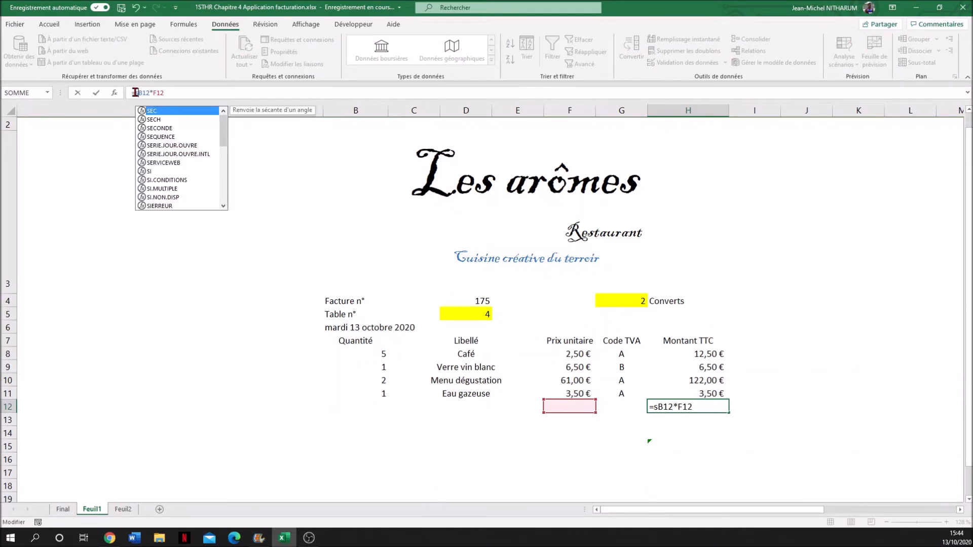
pyautogui.write('i(')
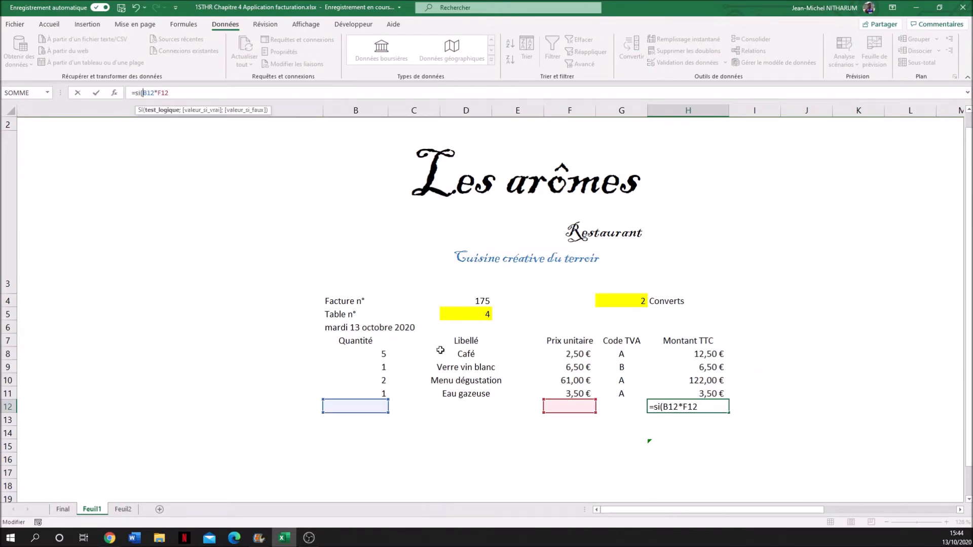
pyautogui.click(475, 412)
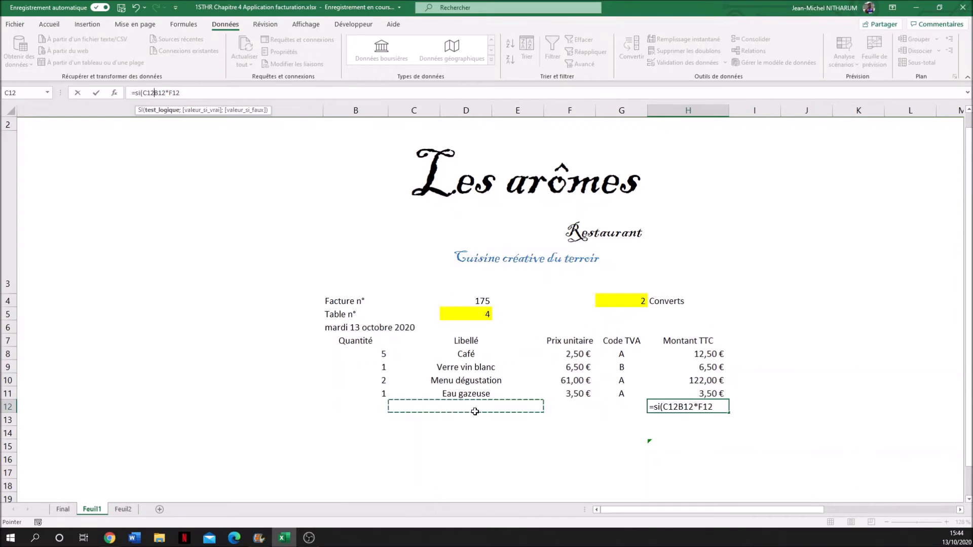
pyautogui.write(';')
pyautogui.press('BackSpace')
pyautogui.write('=')
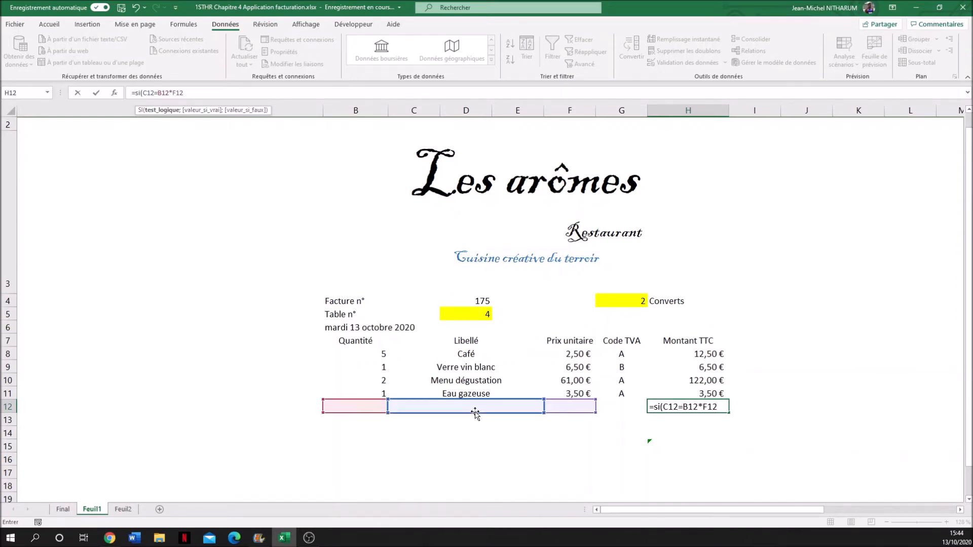
pyautogui.write('""')
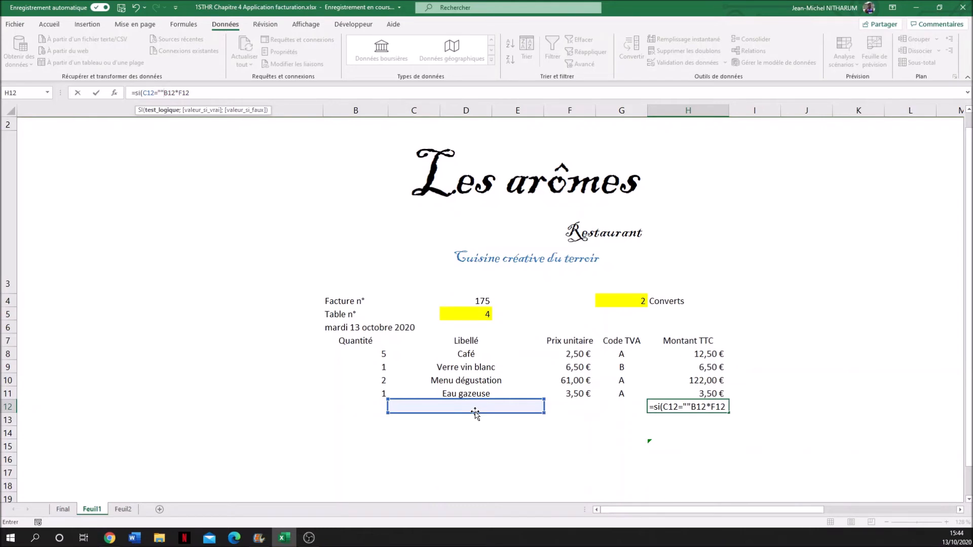
pyautogui.write(';""')
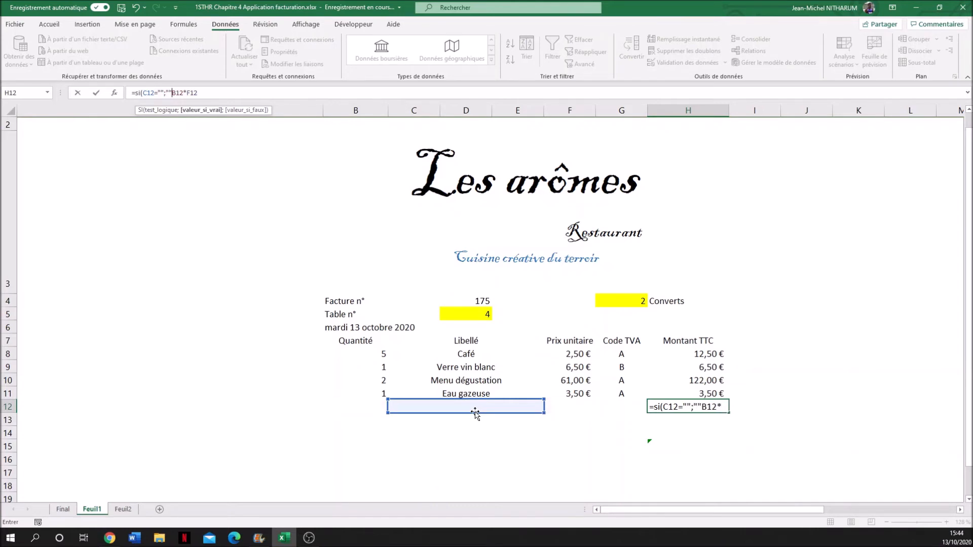
pyautogui.write(';')
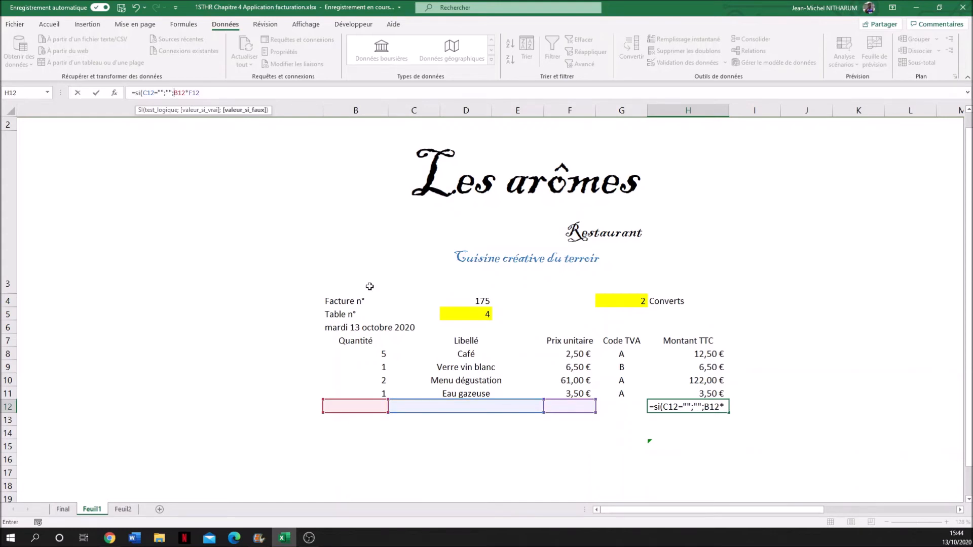
pyautogui.click(201, 93)
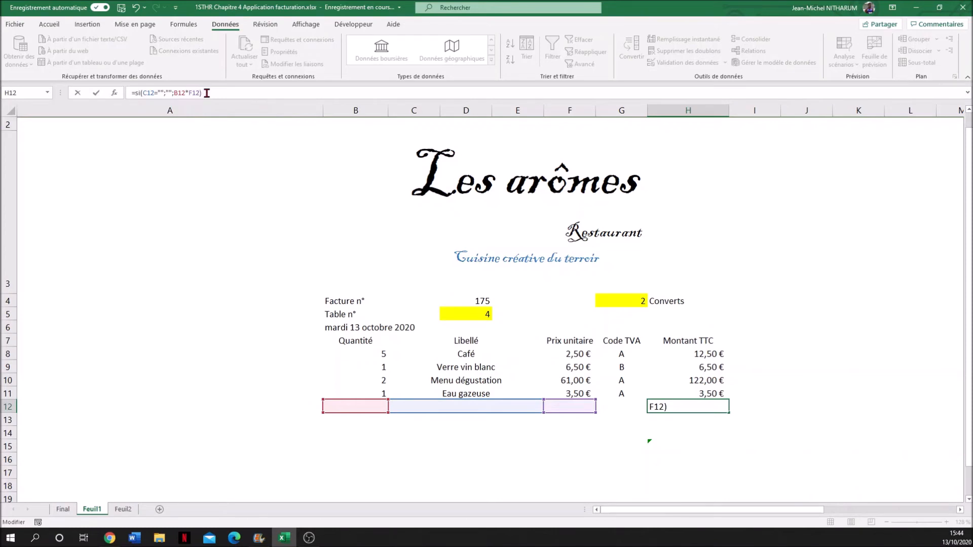
pyautogui.press('Return')
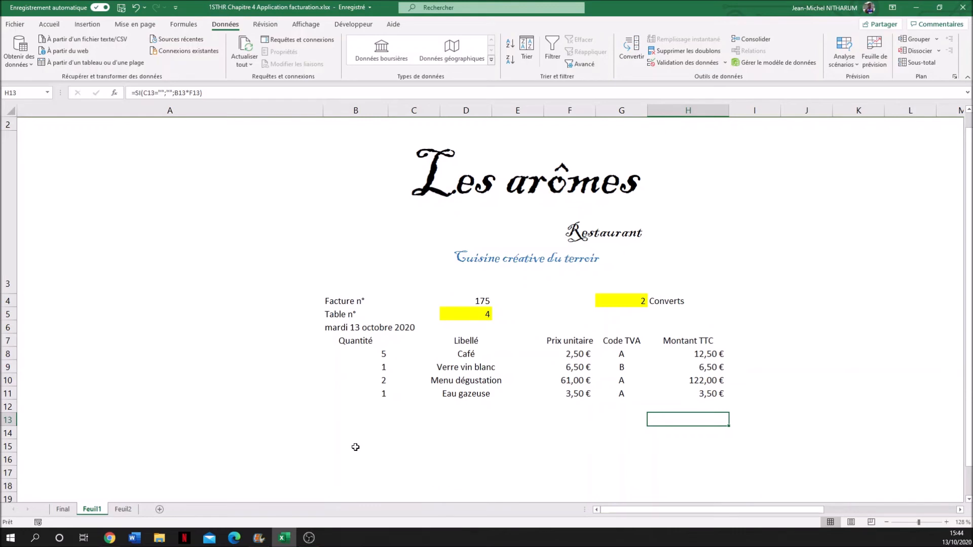
# Fill in invoice line 12 with the label Coca 25 cl and a quantity of 4
pyautogui.click(461, 408)
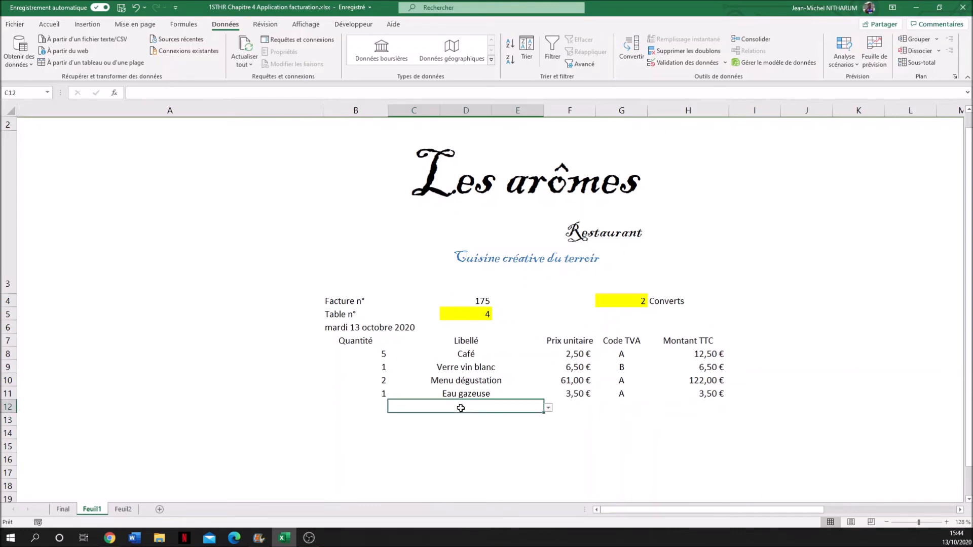
pyautogui.click(548, 408)
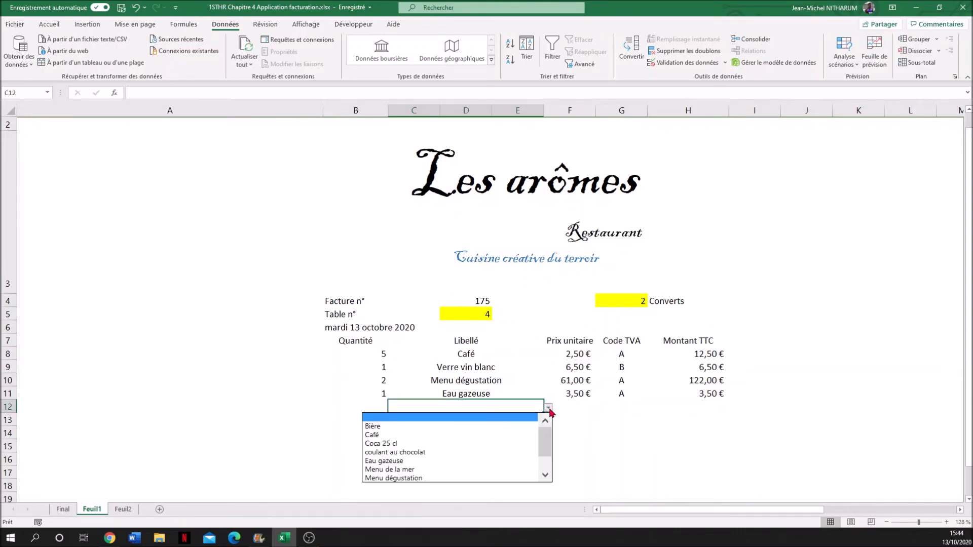
pyautogui.click(458, 444)
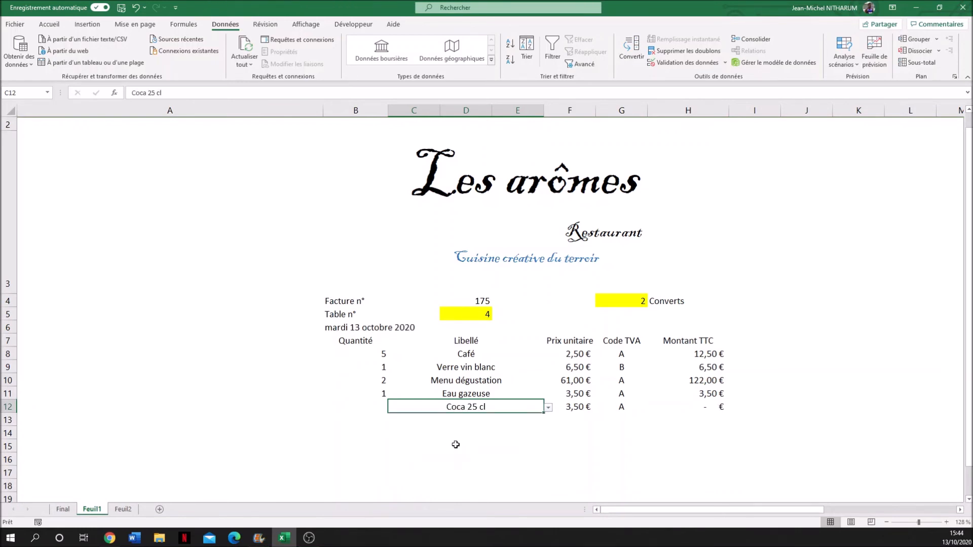
pyautogui.click(705, 408)
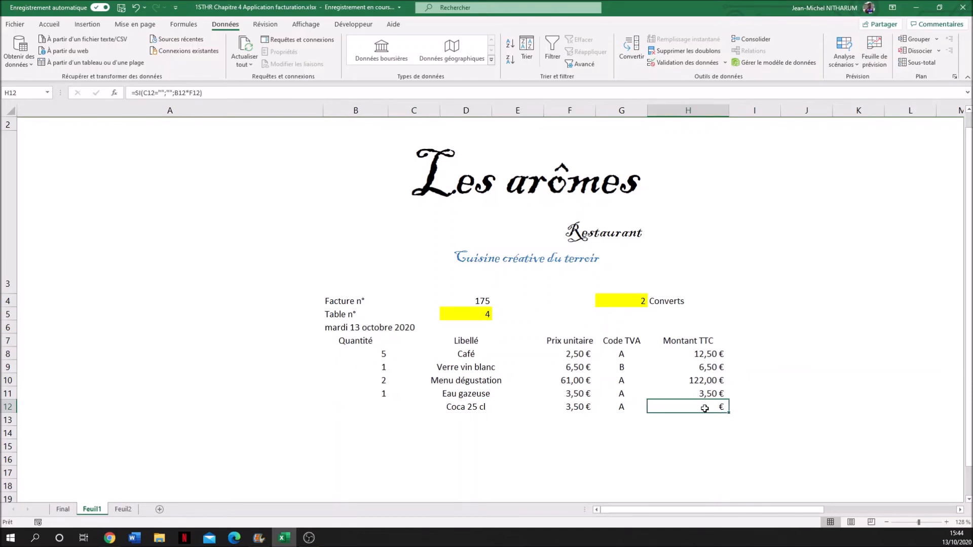
pyautogui.click(386, 410)
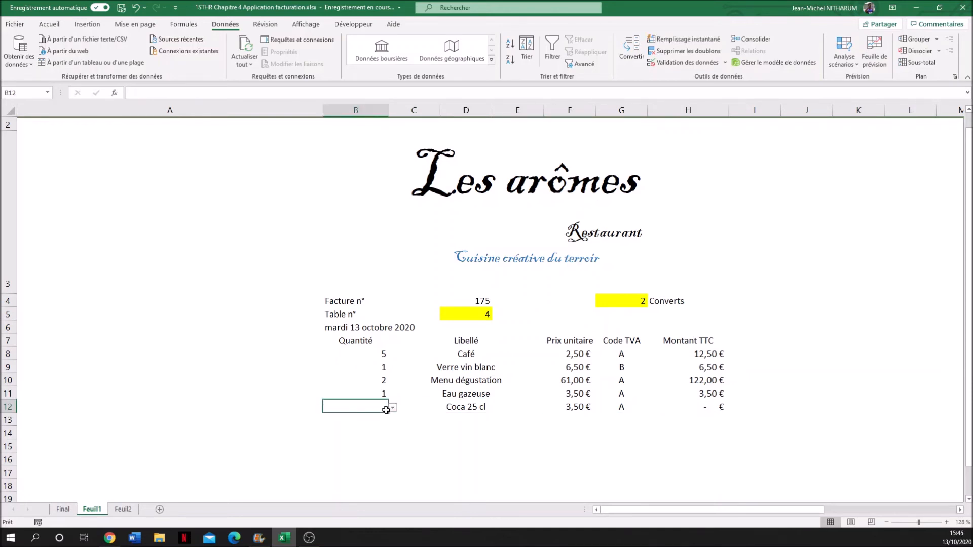
pyautogui.write("'")
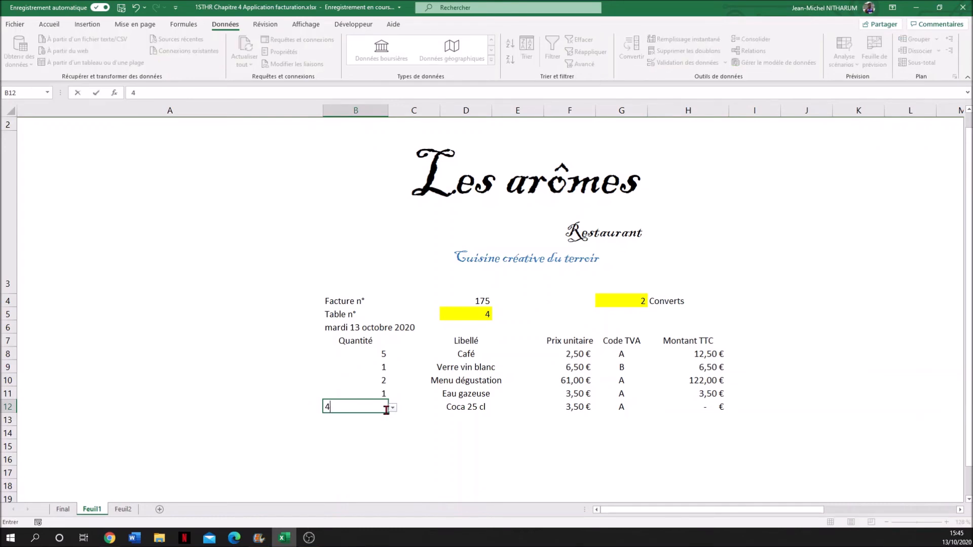
pyautogui.press('Return')
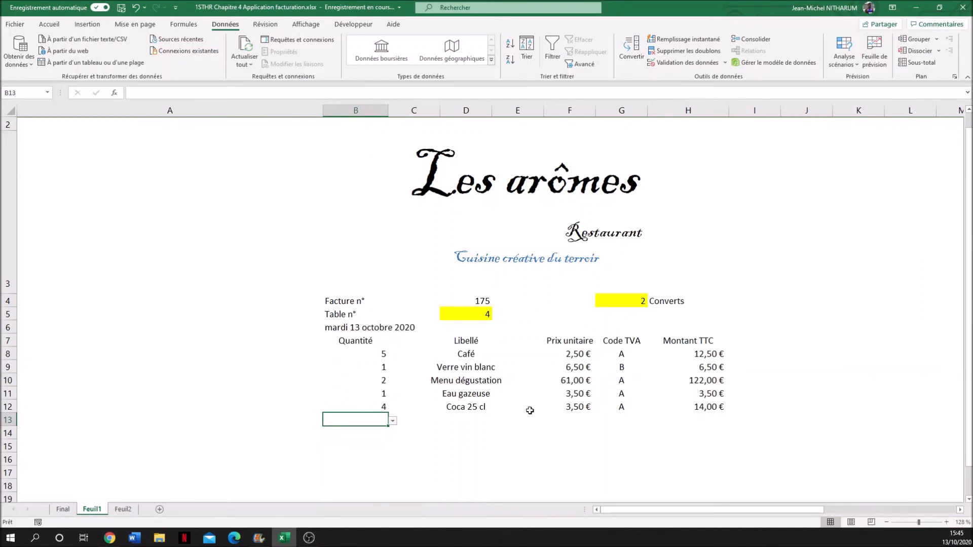
# Copy the unit price formula from F12 up to F8 and check the formula in F8
pyautogui.click(578, 410)
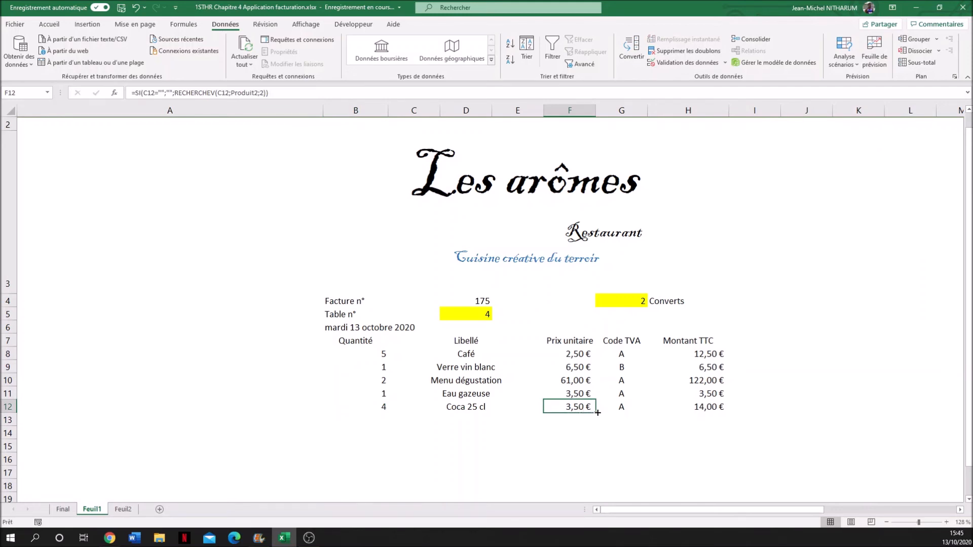
pyautogui.moveTo(596, 416); pyautogui.dragTo(591, 377)
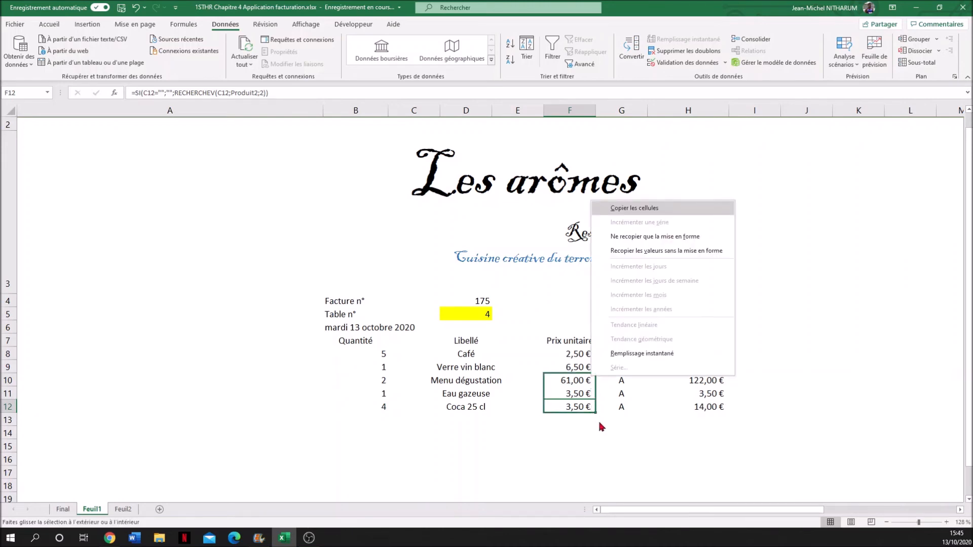
pyautogui.press('Escape')
pyautogui.moveTo(596, 413); pyautogui.dragTo(593, 352)
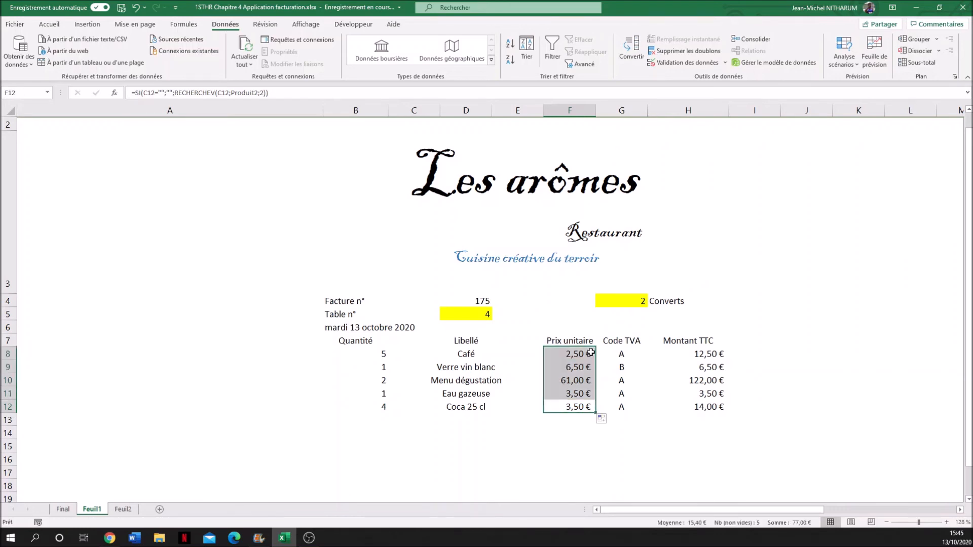
pyautogui.click(573, 356)
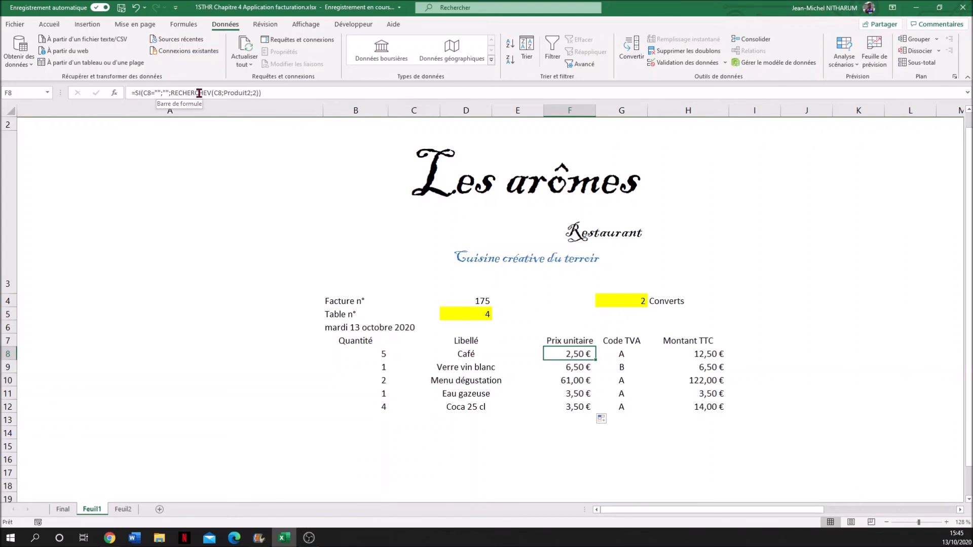
# Copy the Code TVA formula in G12 and the Montant TTC formula in H12 up to row 8
pyautogui.click(622, 409)
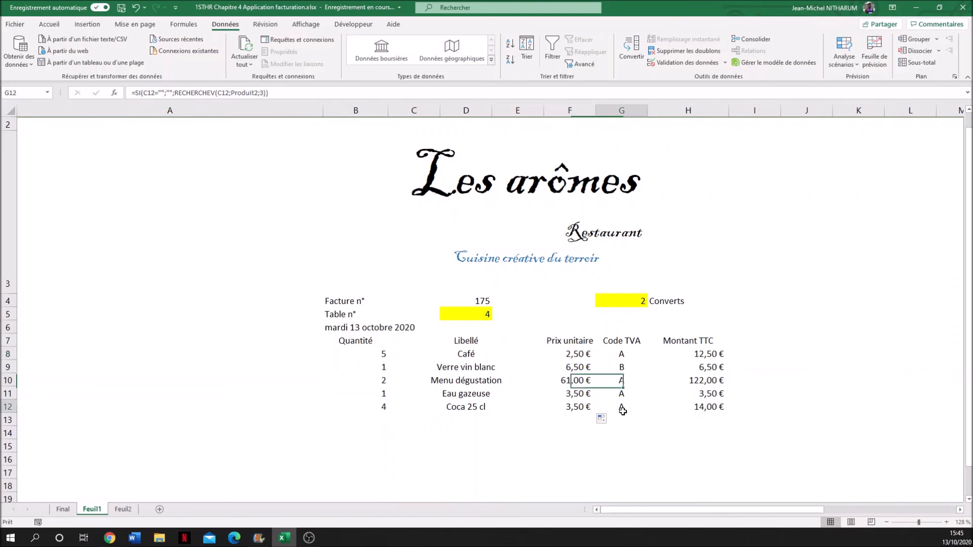
pyautogui.moveTo(646, 413); pyautogui.dragTo(632, 348)
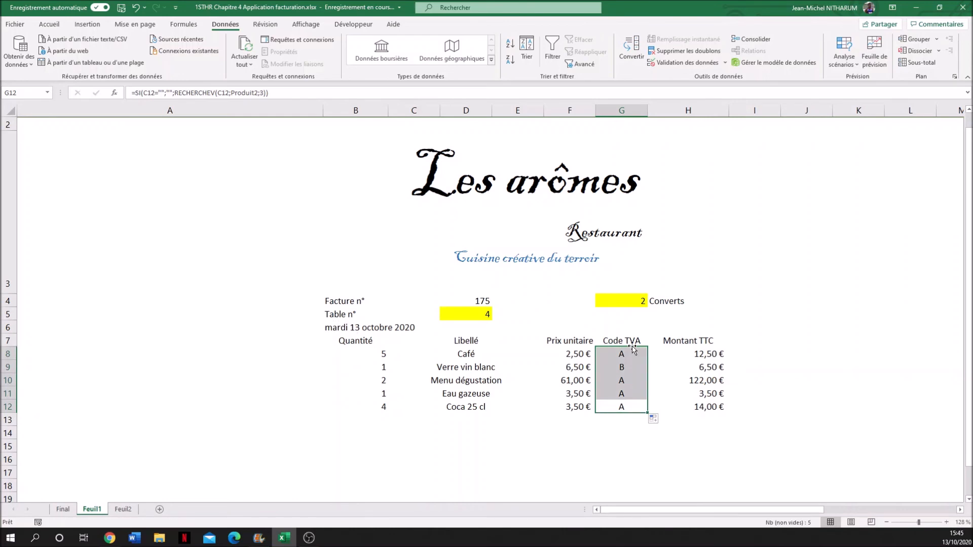
pyautogui.click(711, 407)
pyautogui.moveTo(729, 413); pyautogui.dragTo(717, 349)
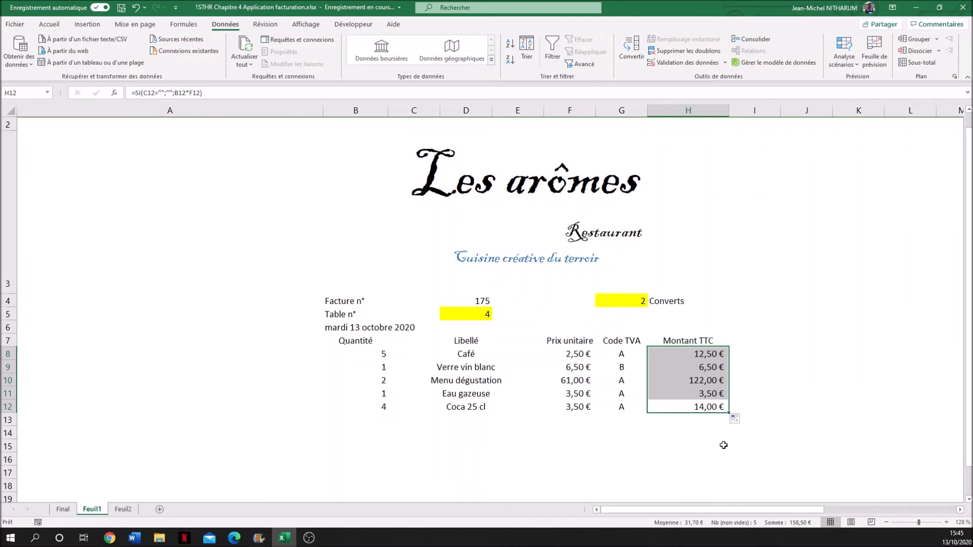
# Test the row 8 formulas by setting the label in C8 to the blank entry
pyautogui.click(440, 357)
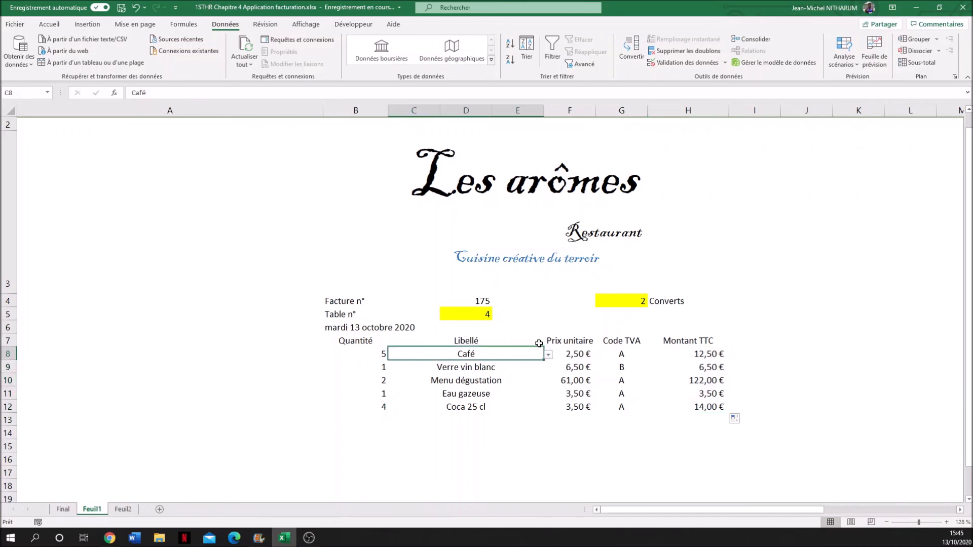
pyautogui.click(548, 354)
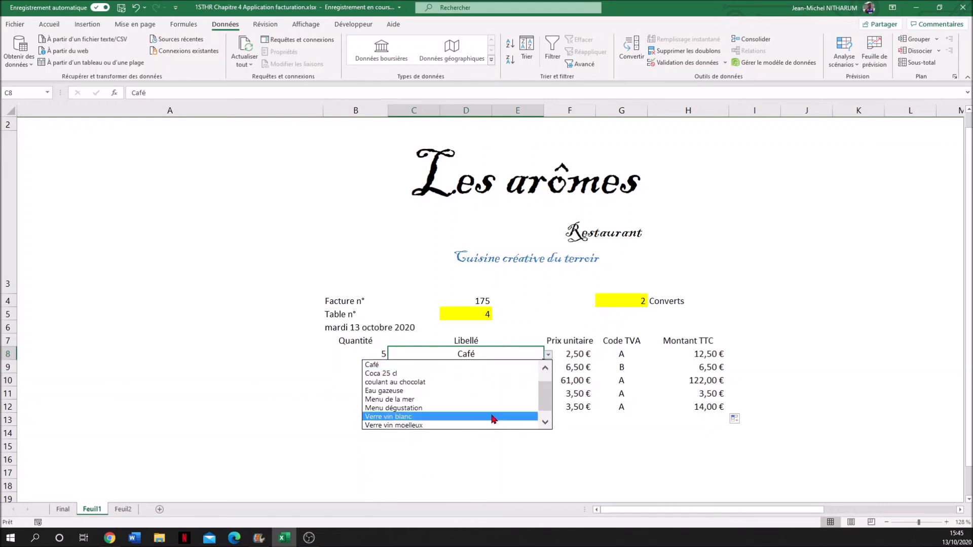
pyautogui.moveTo(545, 400); pyautogui.dragTo(542, 389)
pyautogui.click(462, 371)
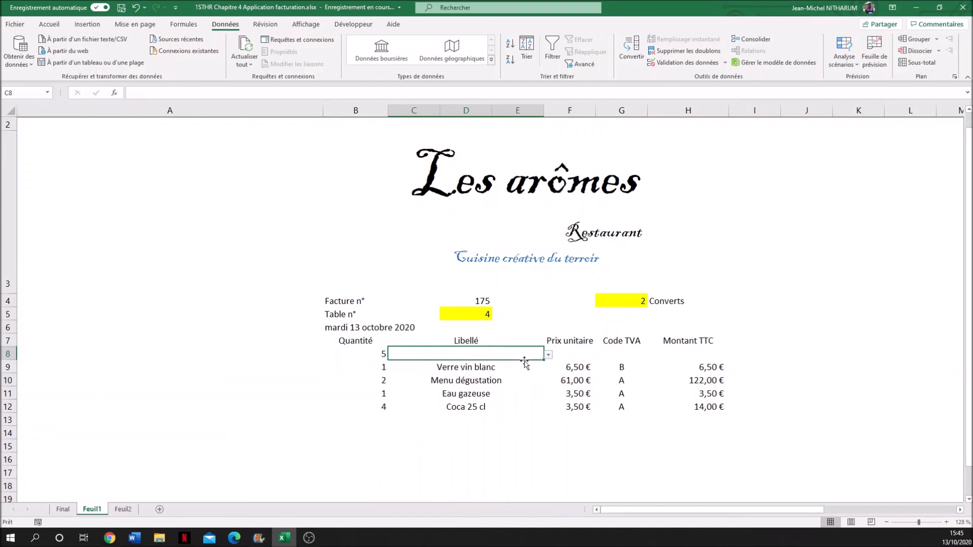
pyautogui.click(549, 358)
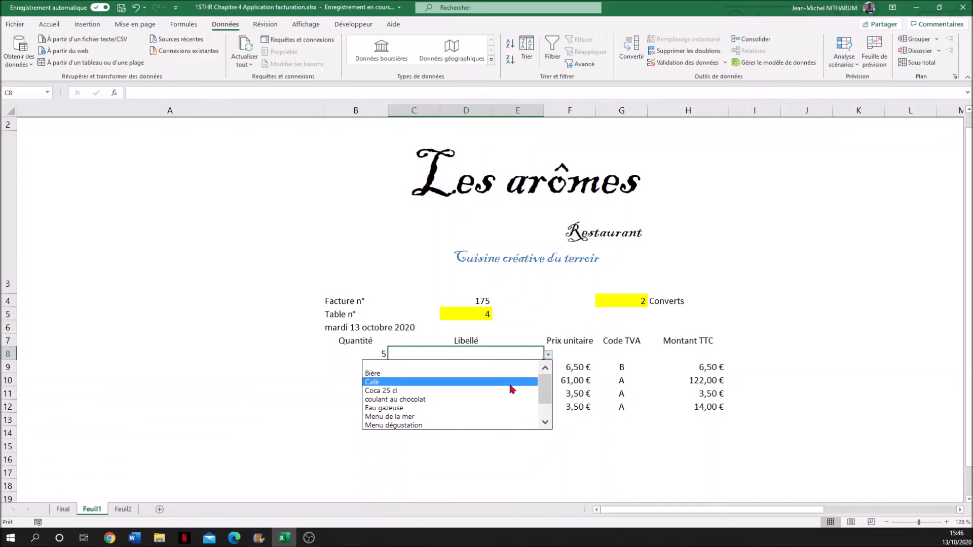
pyautogui.click(505, 365)
# Set the labels in C9 and C10 to the blank entry
pyautogui.click(535, 369)
pyautogui.click(549, 368)
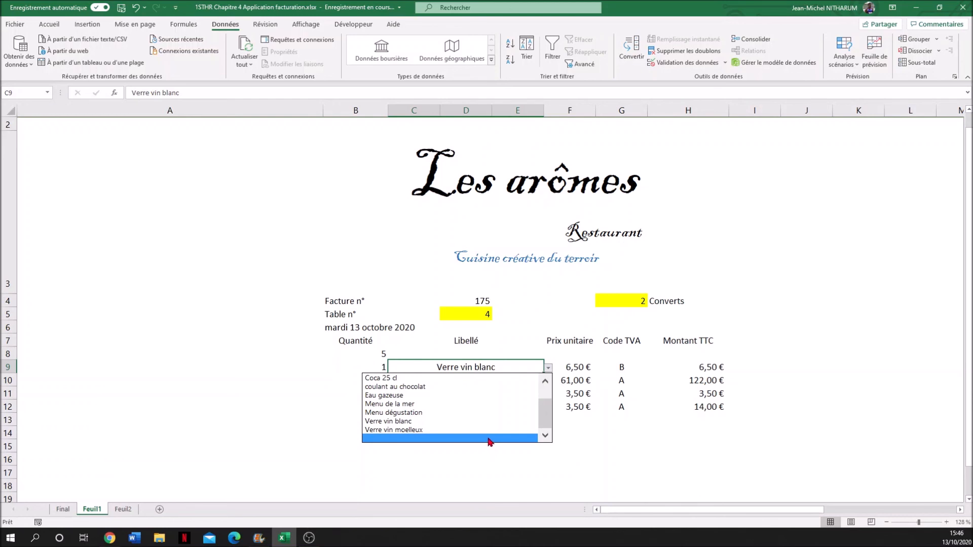
pyautogui.click(489, 439)
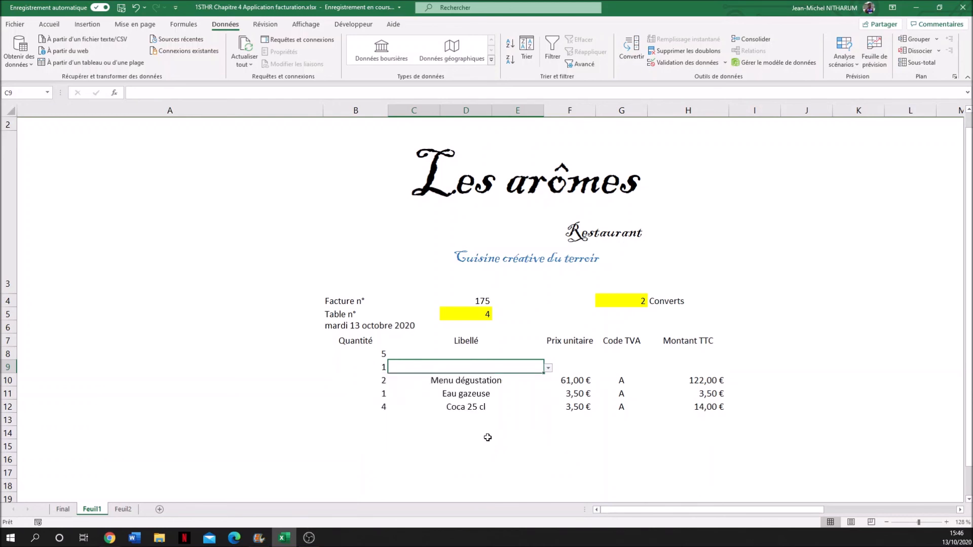
pyautogui.click(548, 369)
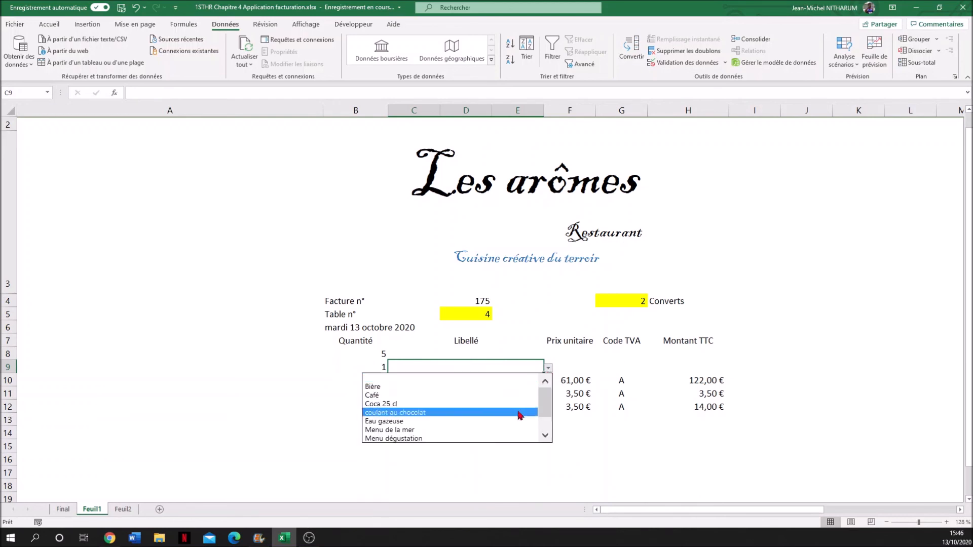
pyautogui.click(508, 377)
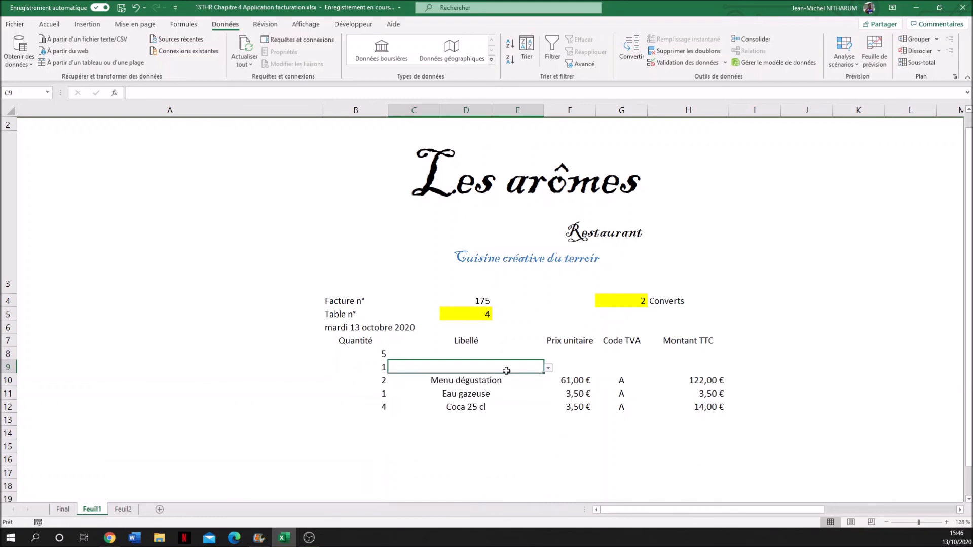
pyautogui.click(524, 381)
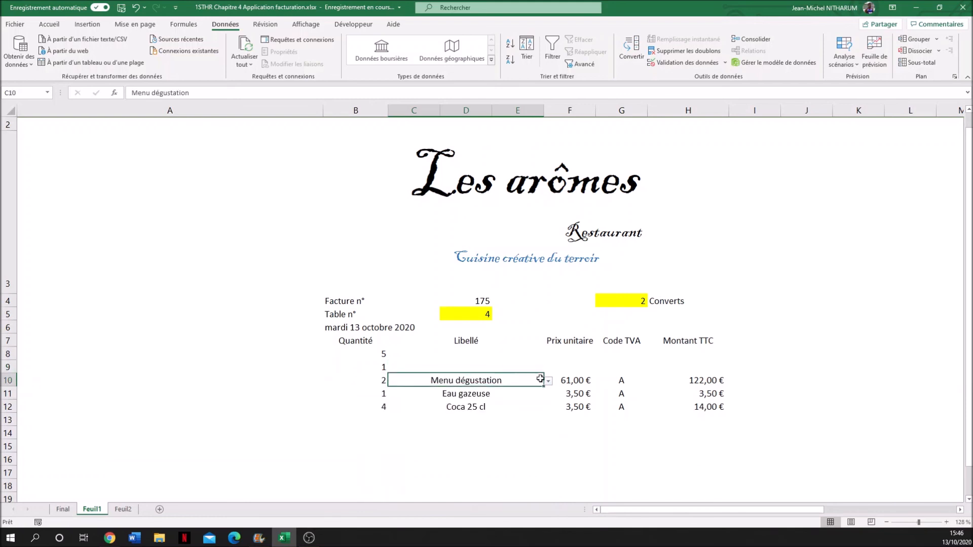
pyautogui.click(548, 381)
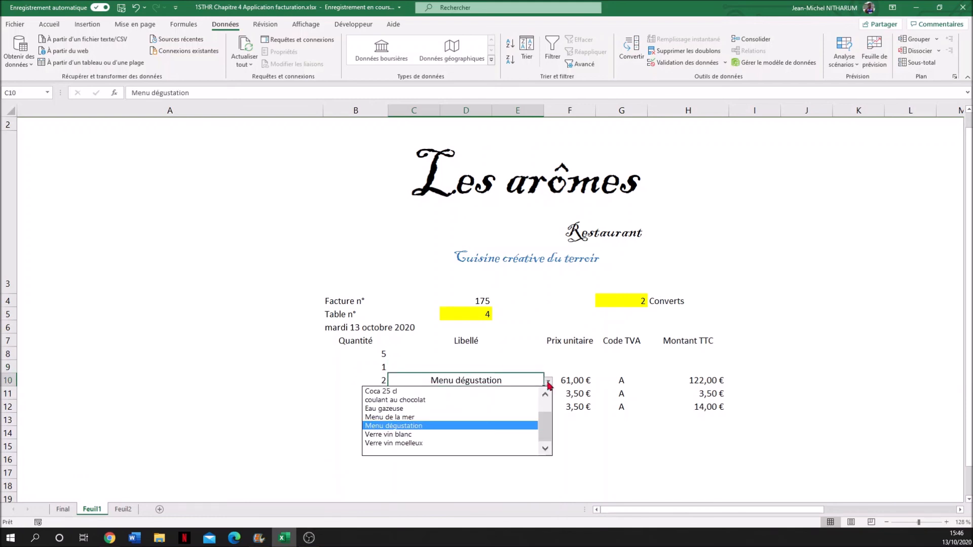
pyautogui.click(441, 452)
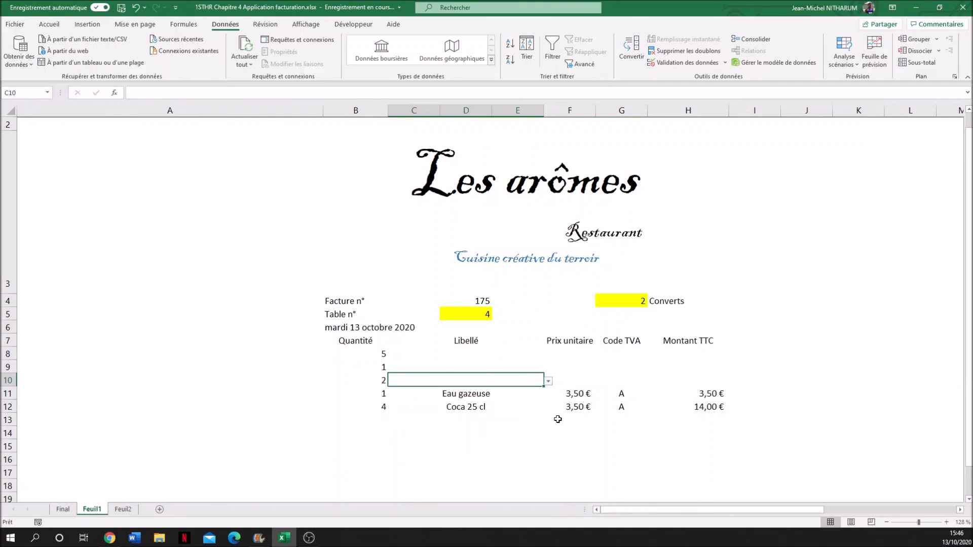
# Choose Café as the label in C8
pyautogui.click(535, 365)
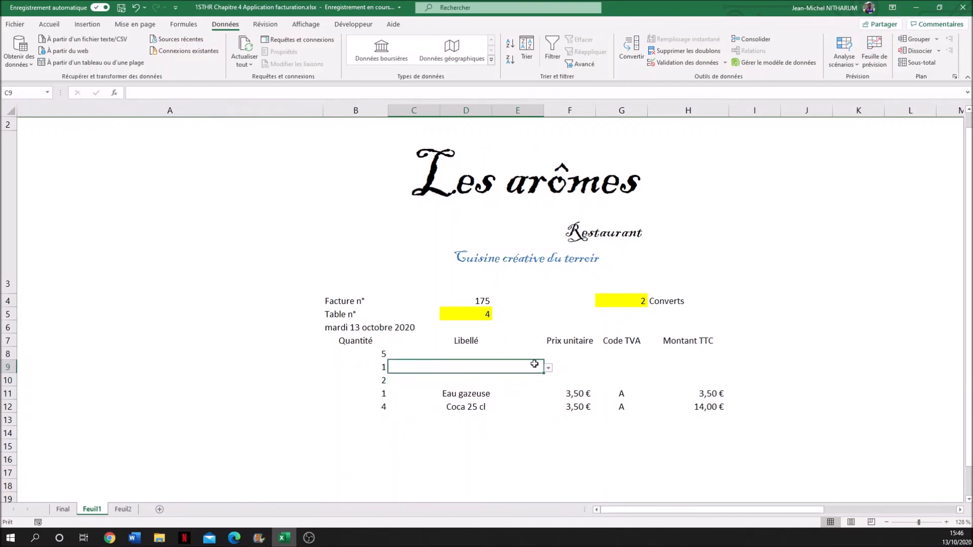
pyautogui.click(532, 354)
pyautogui.click(548, 355)
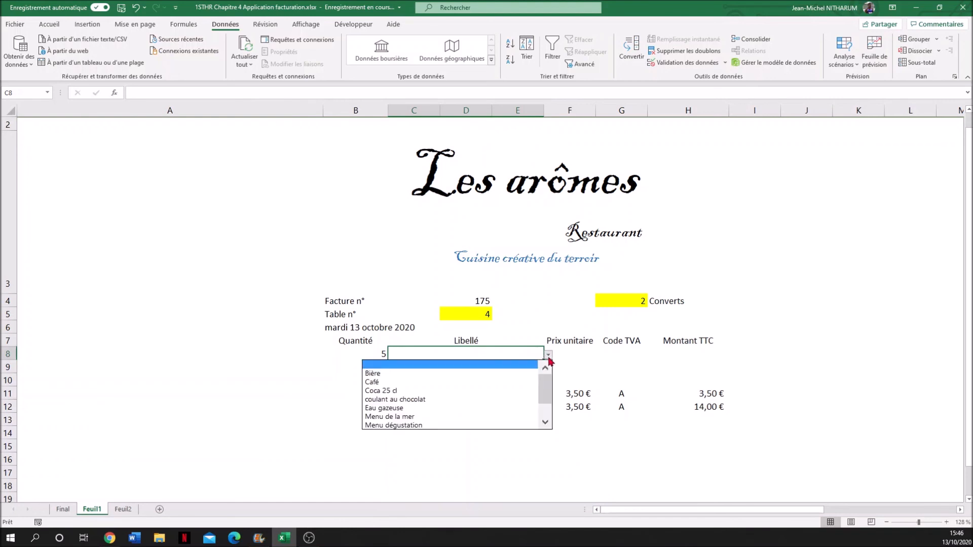
pyautogui.click(446, 382)
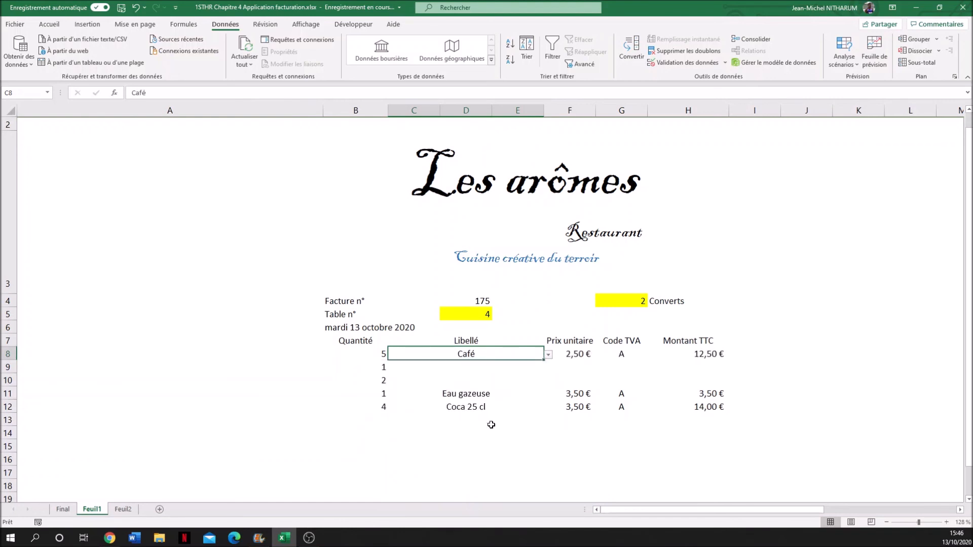